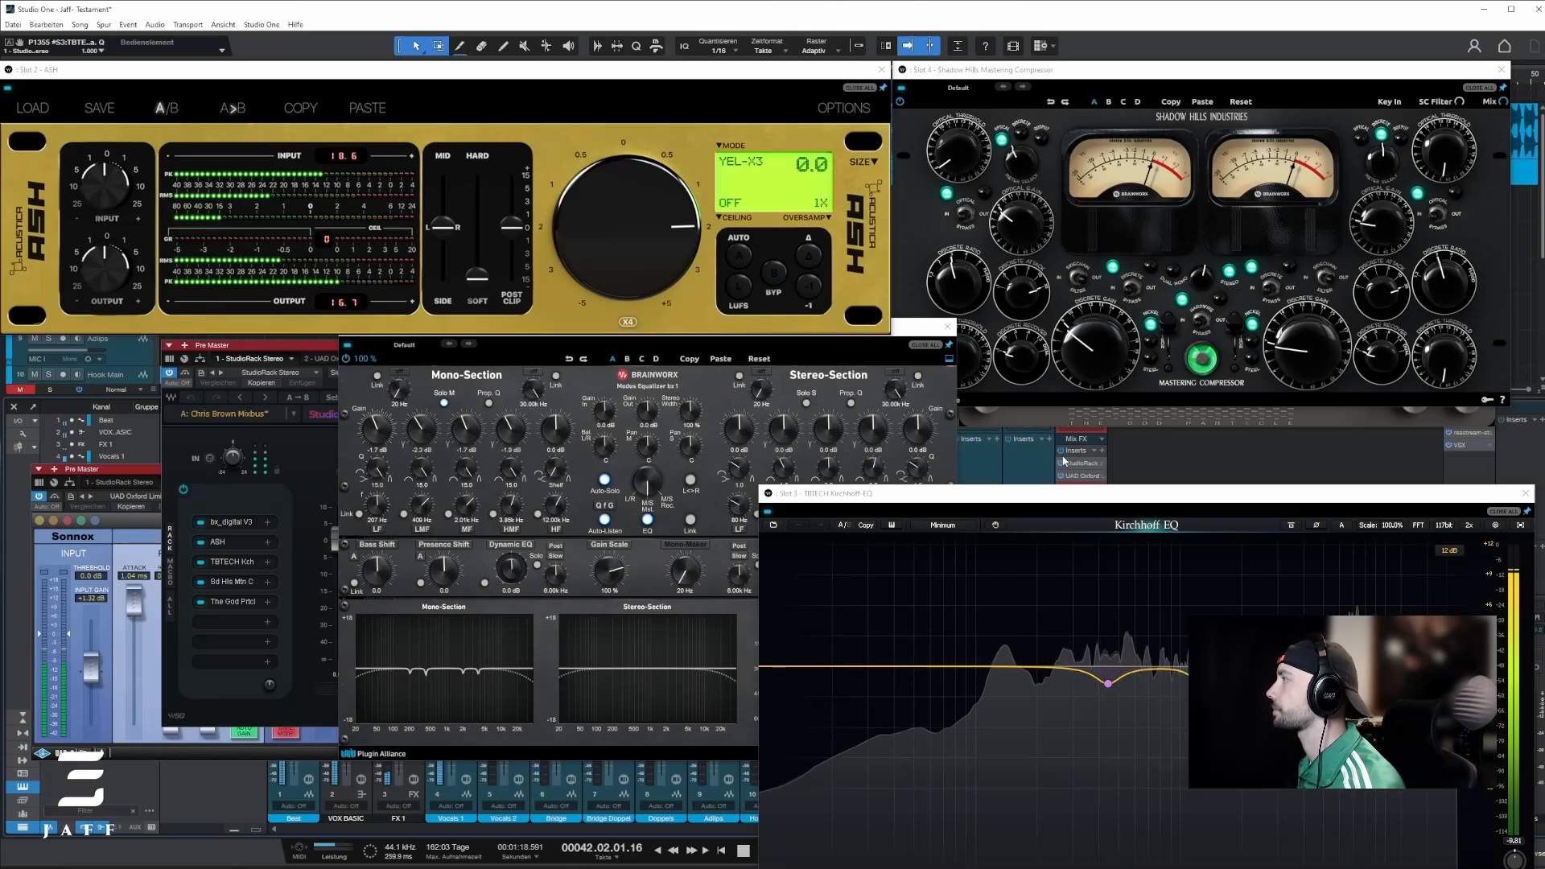
Step: Set the mono-section HMF band in bx_digital V3 to about 2.82 kHz with a gain of -1.0 dB
{"action": "key", "text": "space"}
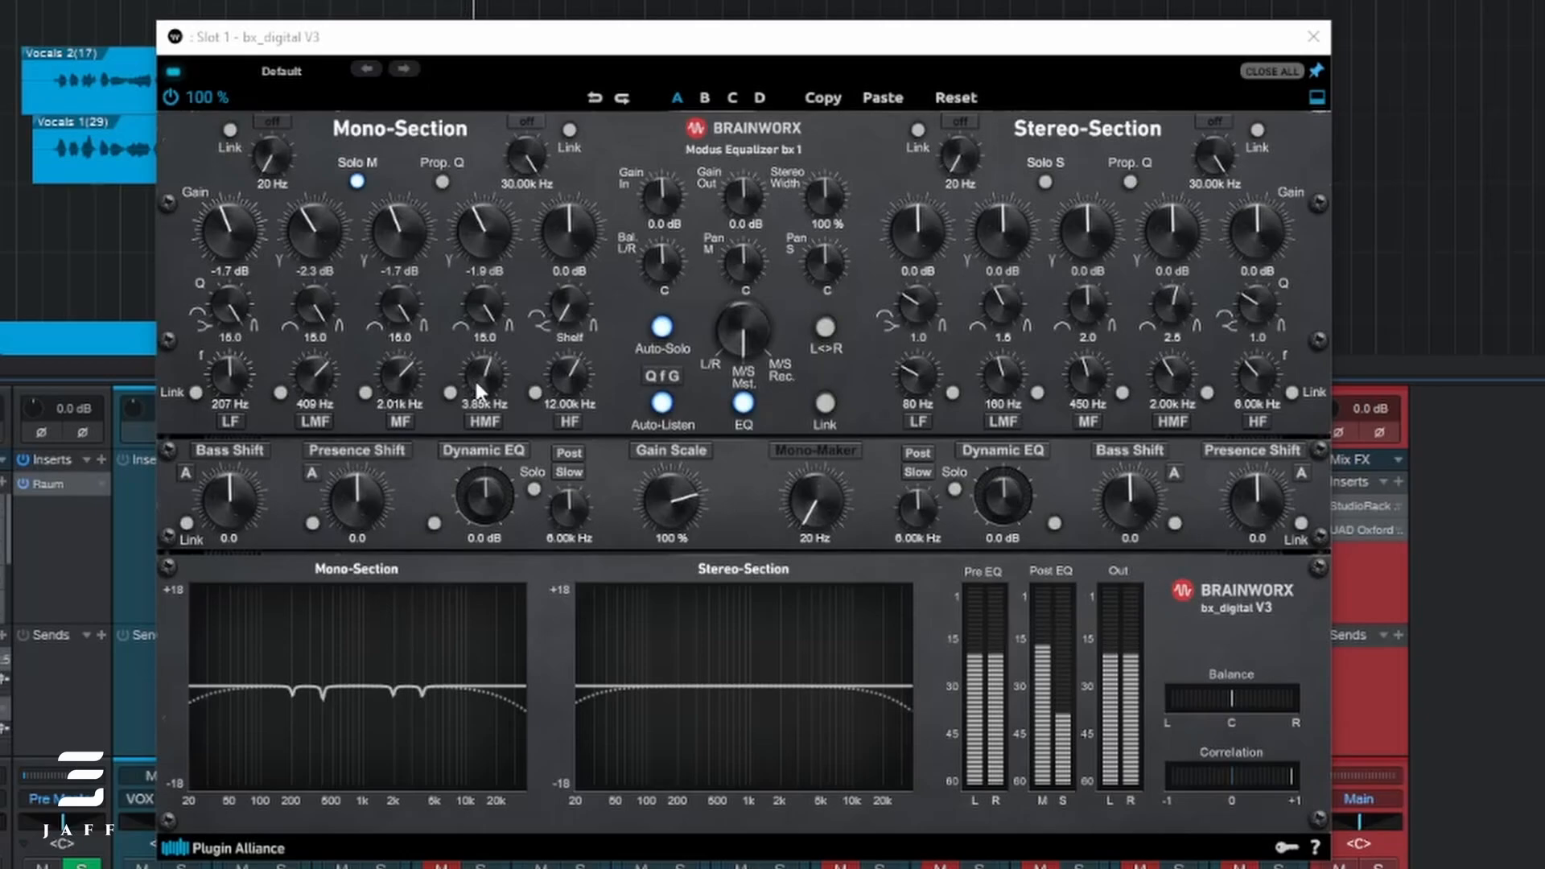
{"action": "left_click", "coordinate": [611, 380]}
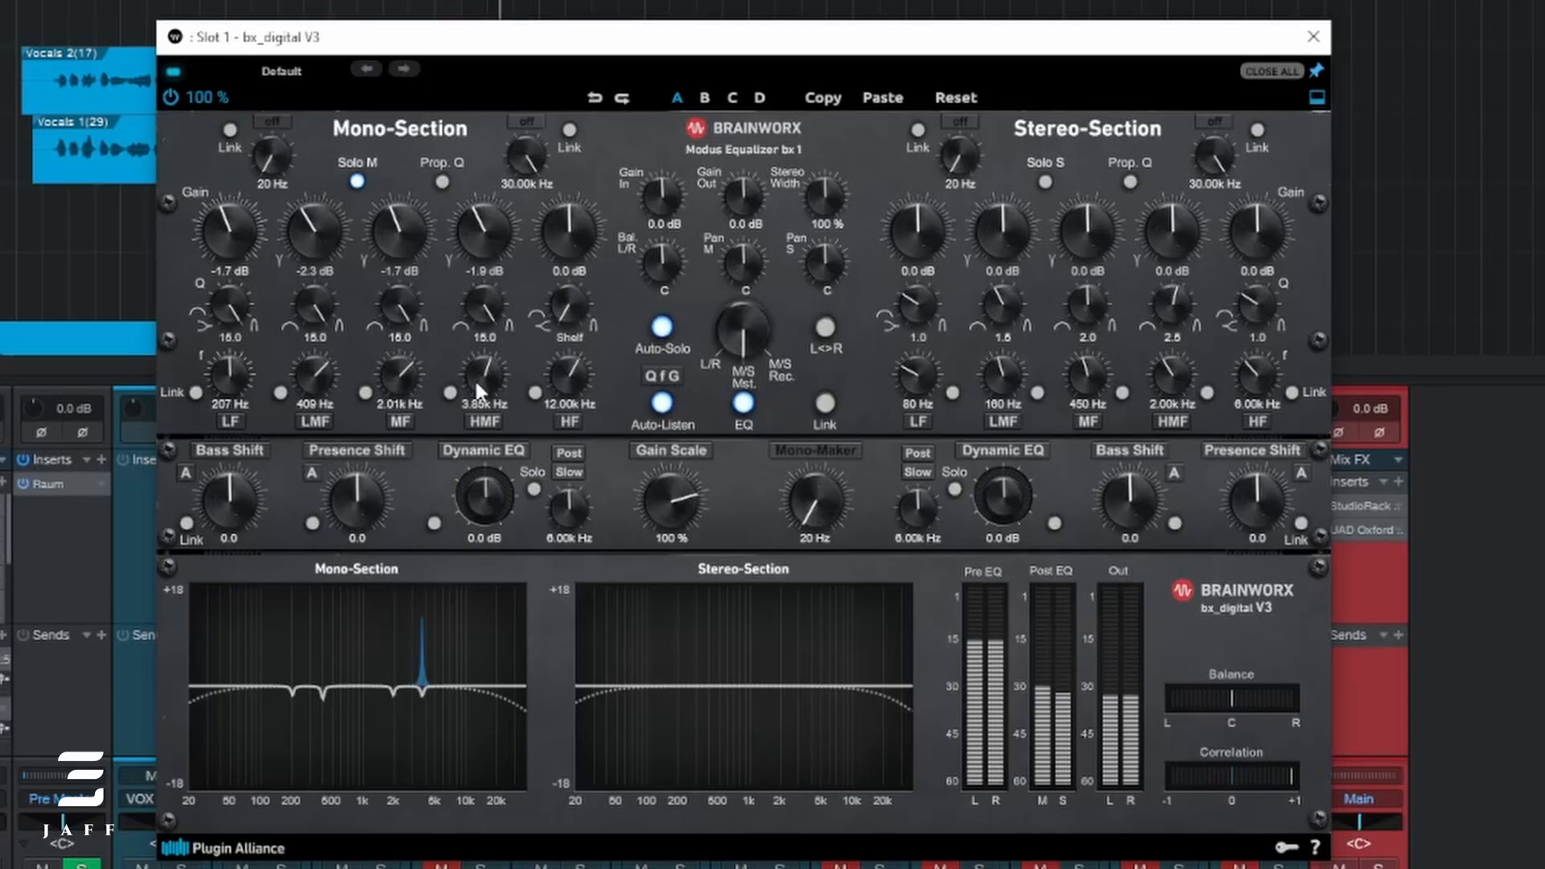
{"action": "mouse_move", "coordinate": [475, 378]}
{"action": "left_mouse_down"}
{"action": "mouse_move", "coordinate": [478, 344]}
{"action": "mouse_move", "coordinate": [476, 403]}
{"action": "left_mouse_up"}
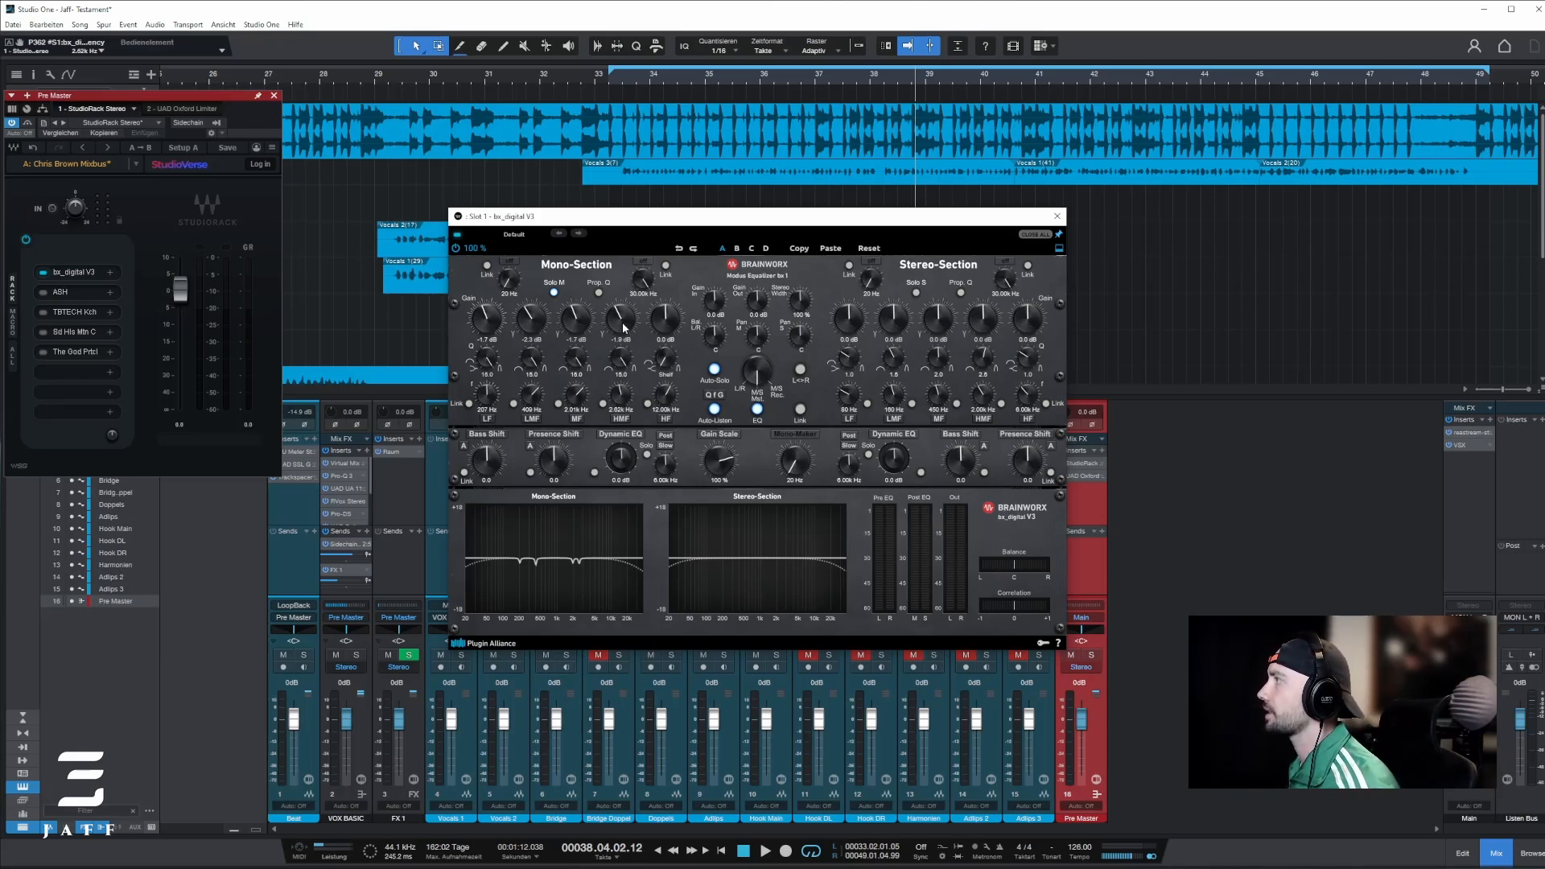
{"action": "left_click_drag", "start_coordinate": [625, 330], "coordinate": [623, 324]}
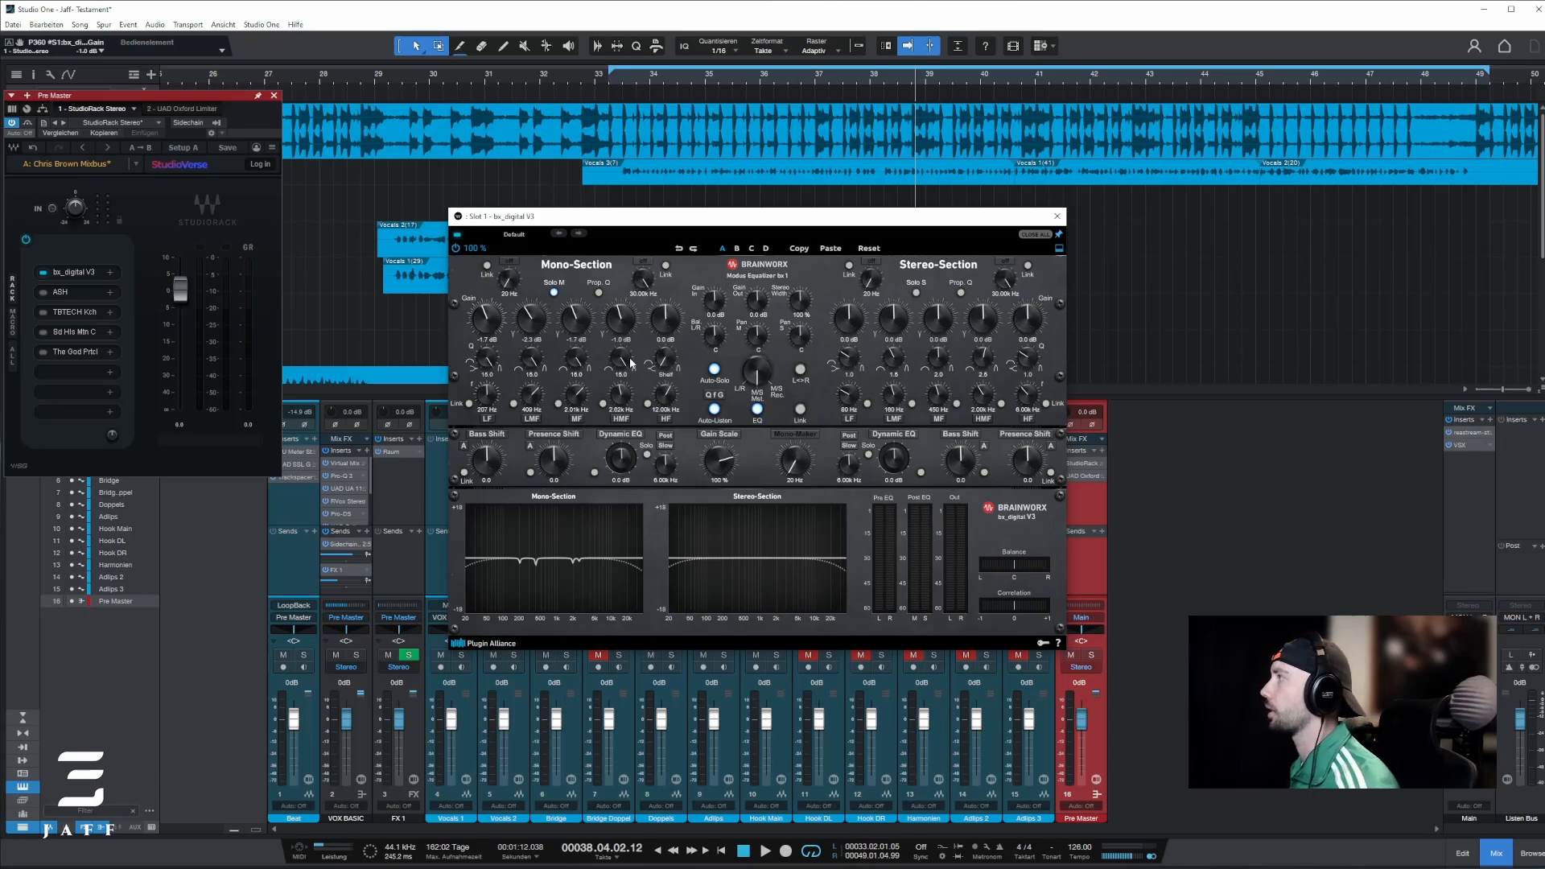
Step: Sweep the mono-section MF band during playback from bar 33, settling at about 1.85 kHz with a gain of -0.7 dB
{"action": "left_click", "coordinate": [613, 83]}
{"action": "key", "text": "space"}
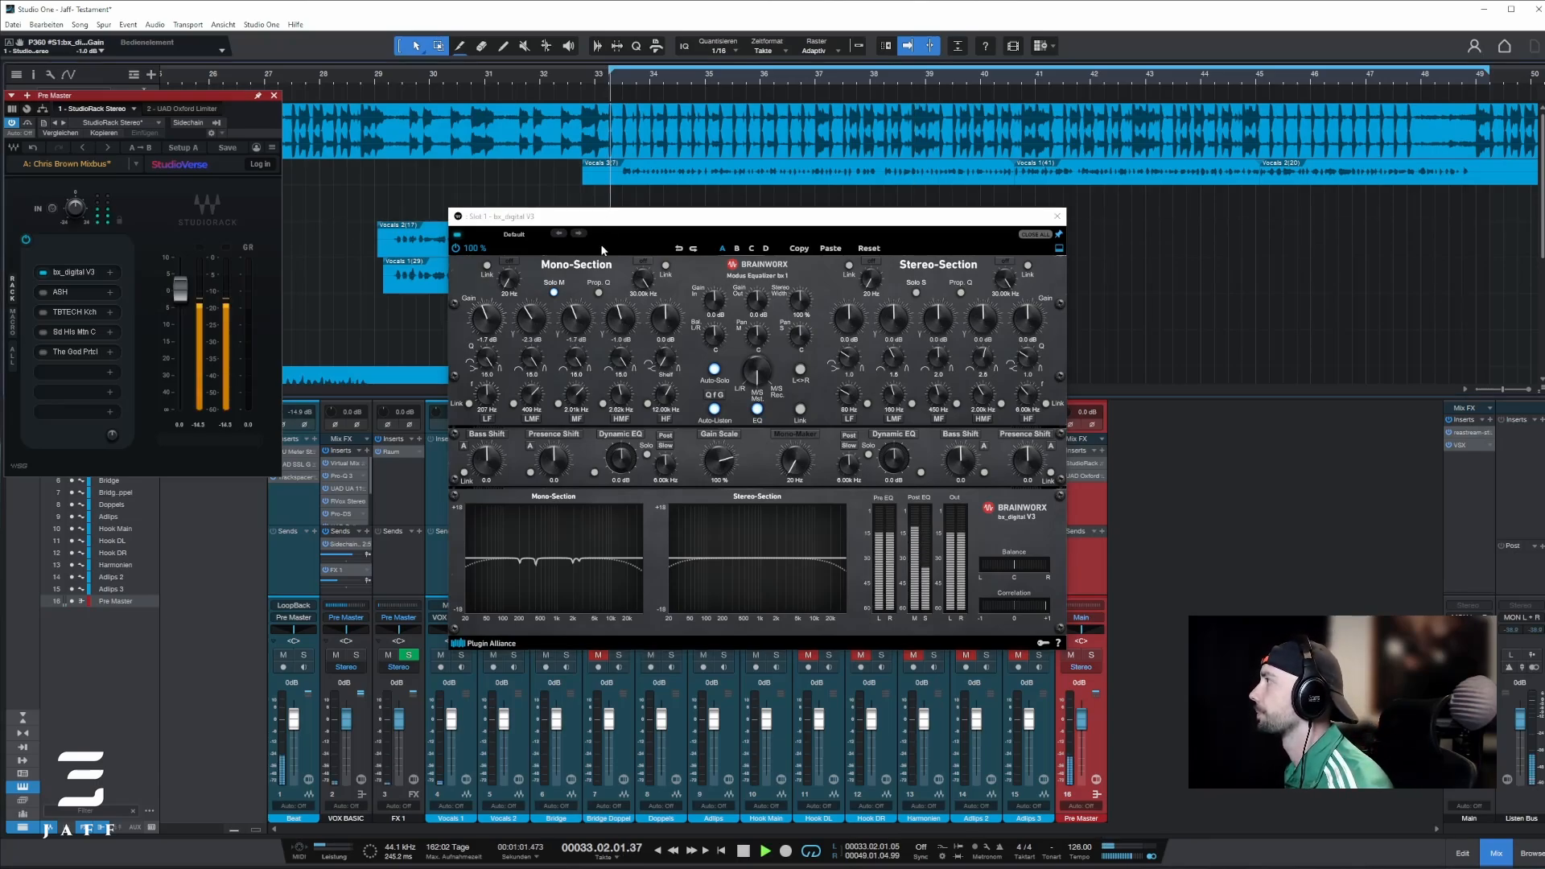
{"action": "left_click", "coordinate": [574, 403]}
{"action": "scroll", "coordinate": [574, 401], "scroll_direction": "down", "scroll_amount": 2}
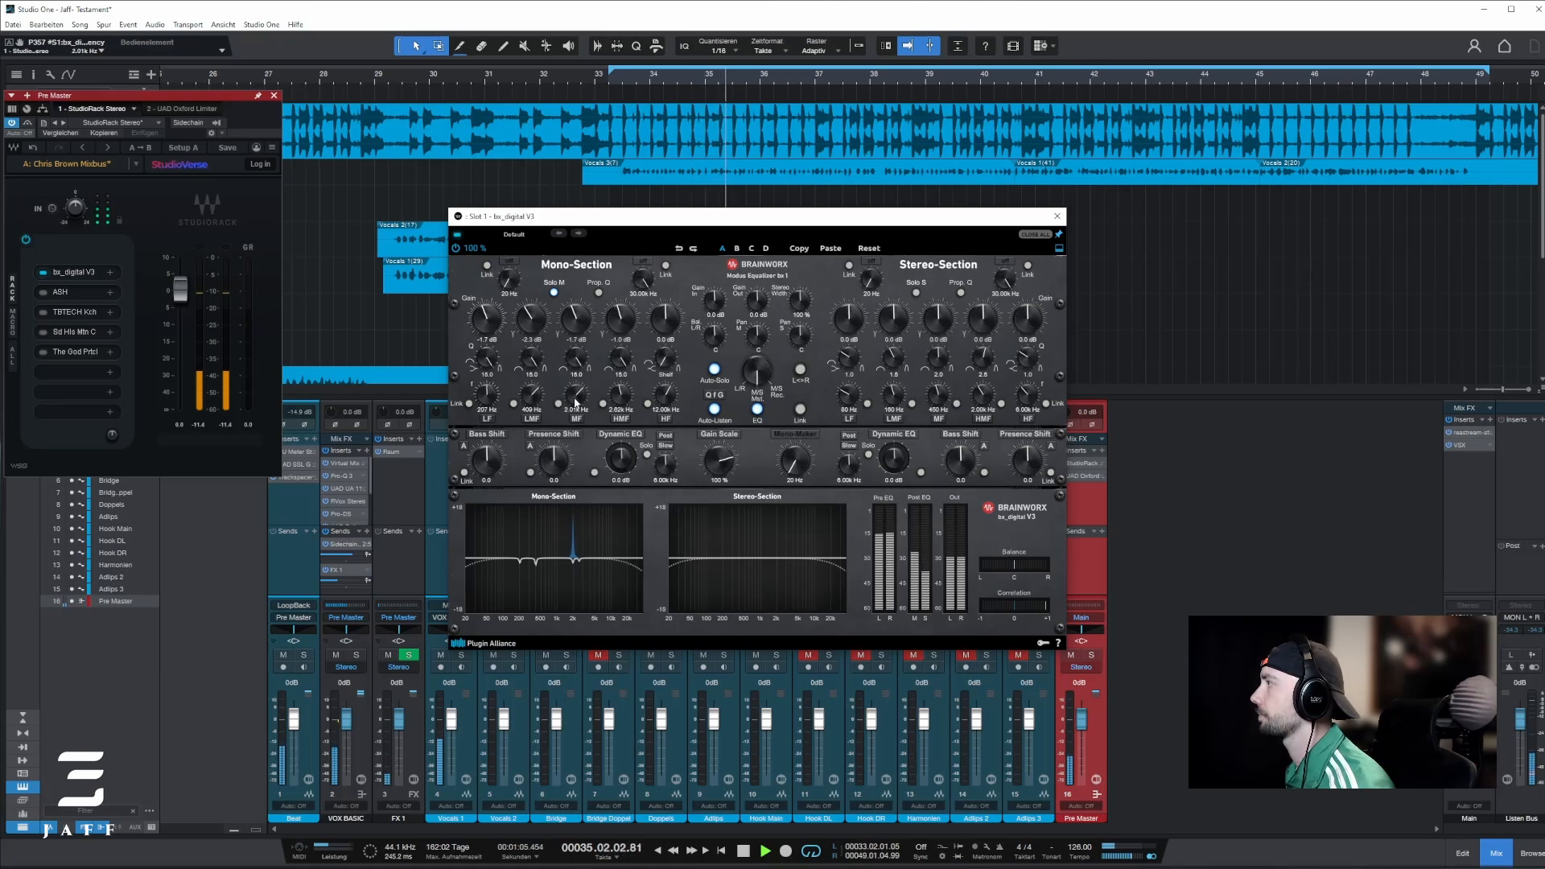
{"action": "scroll", "coordinate": [576, 402], "scroll_direction": "up", "scroll_amount": 2}
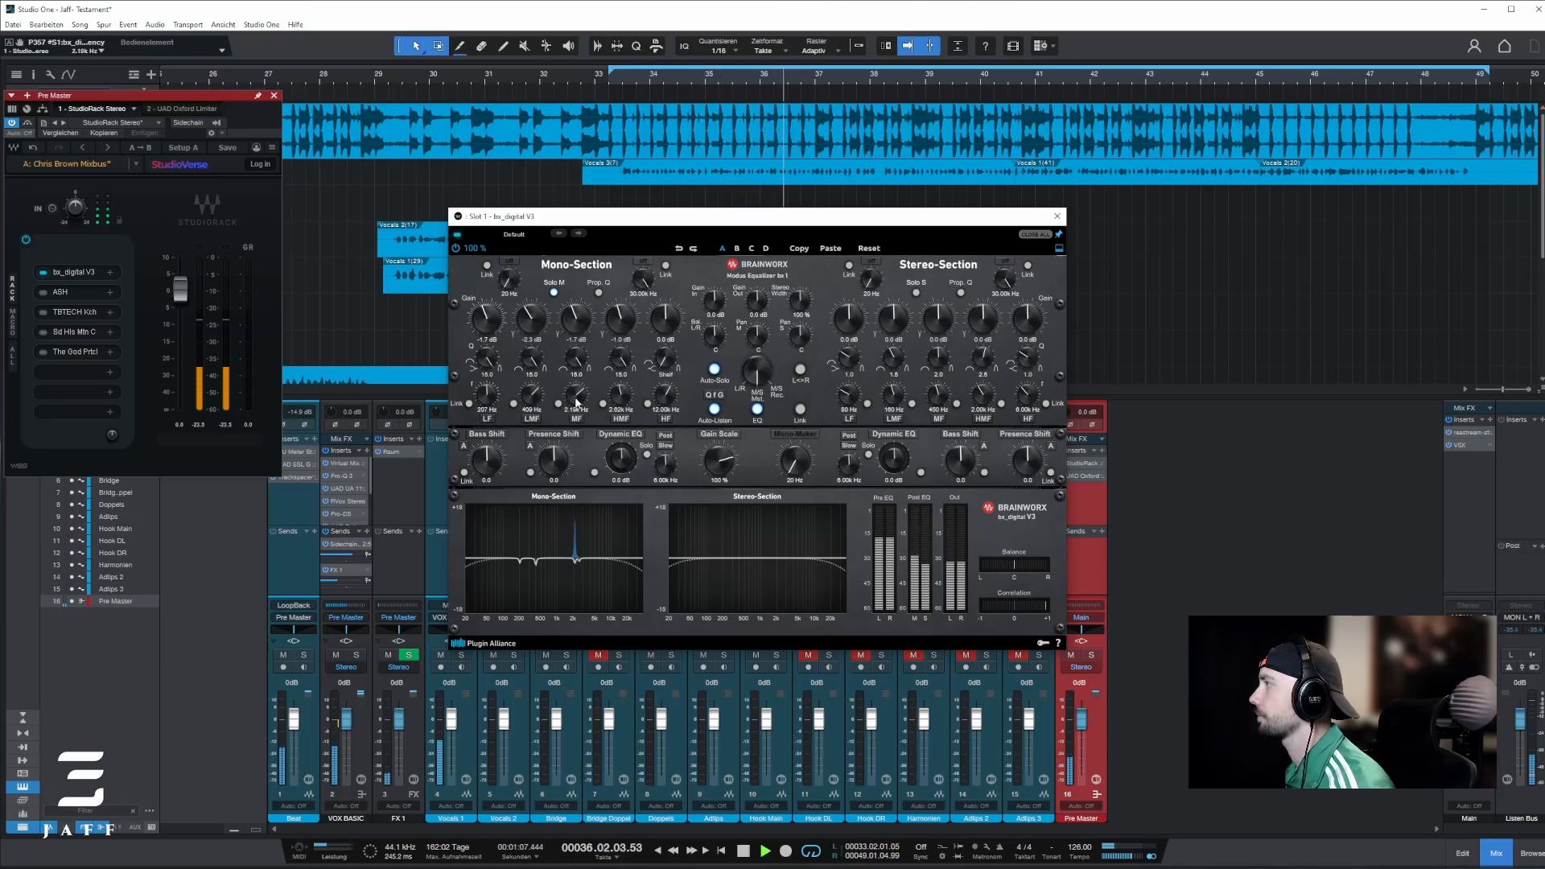
{"action": "scroll", "coordinate": [576, 402], "scroll_direction": "up", "scroll_amount": 1}
{"action": "scroll", "coordinate": [576, 403], "scroll_direction": "down", "scroll_amount": 2}
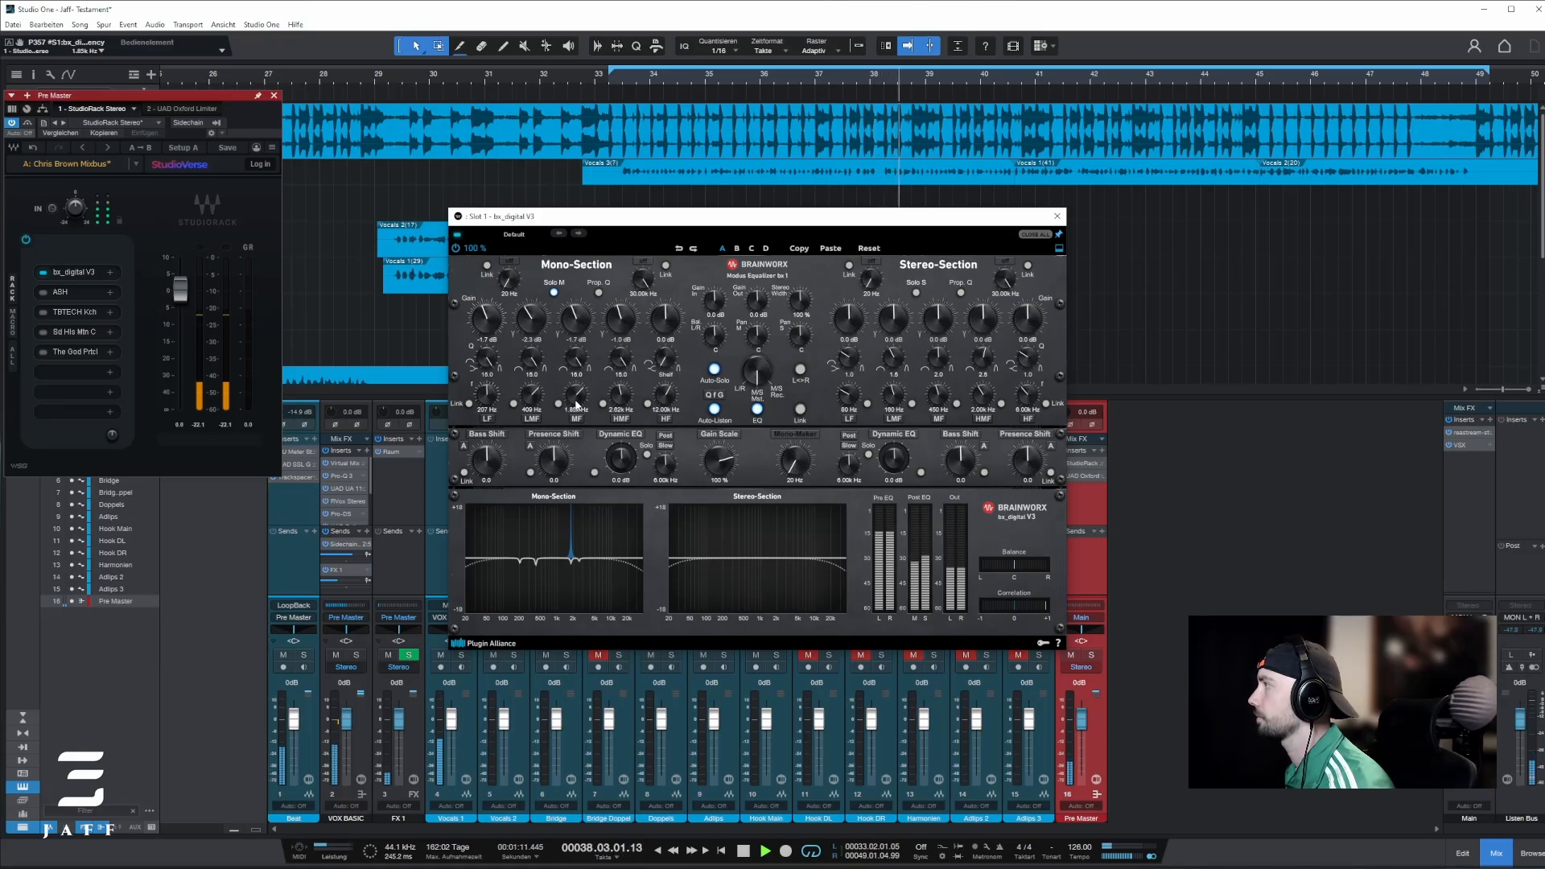
{"action": "key", "text": "space"}
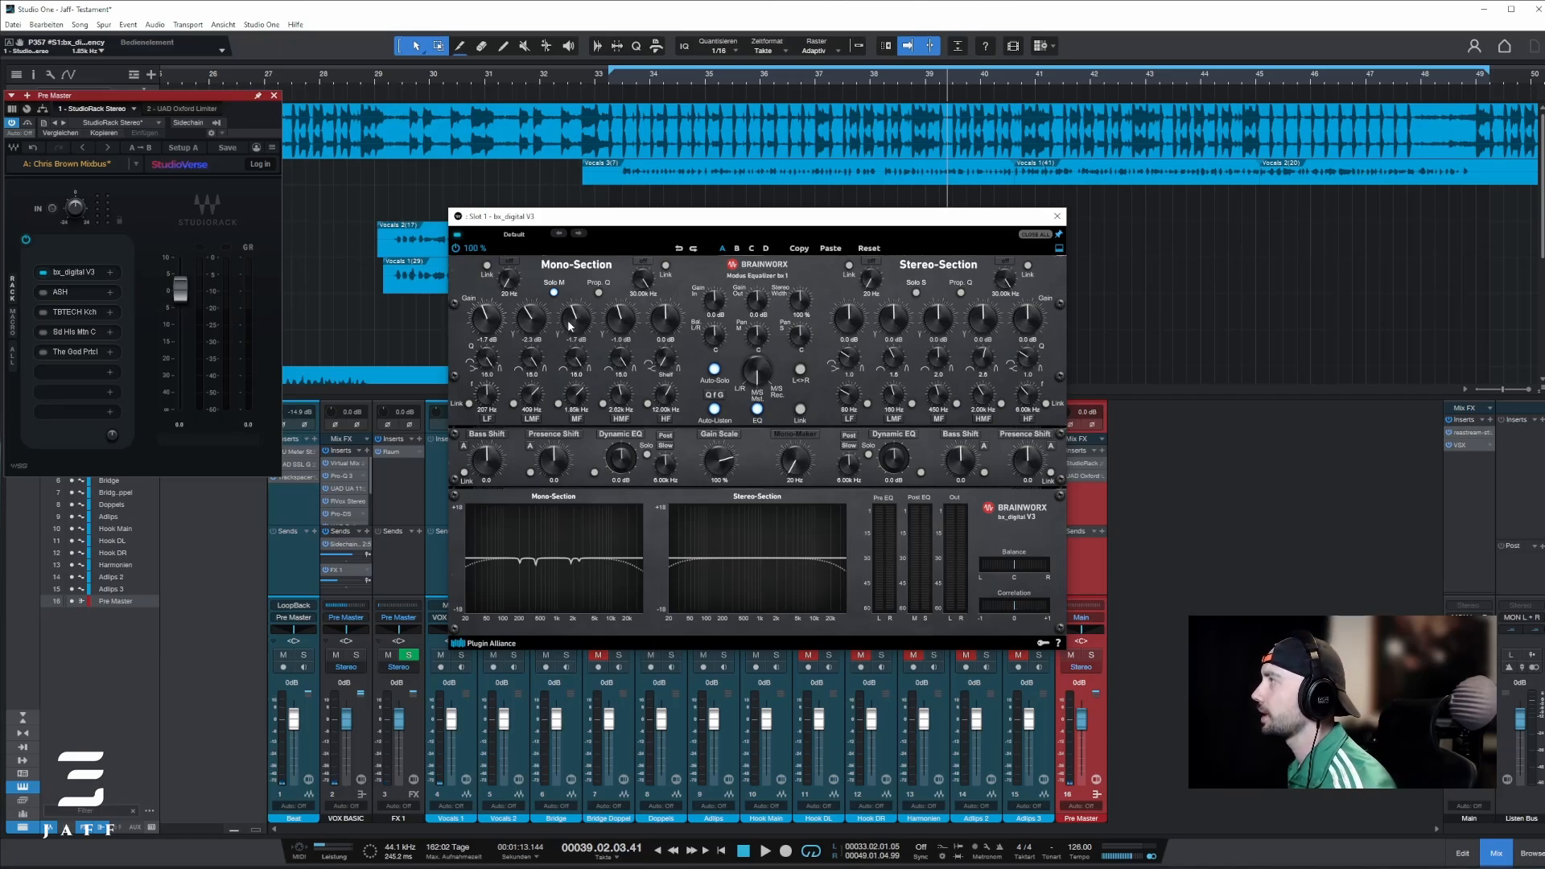
{"action": "scroll", "coordinate": [572, 326], "scroll_direction": "up", "scroll_amount": 3}
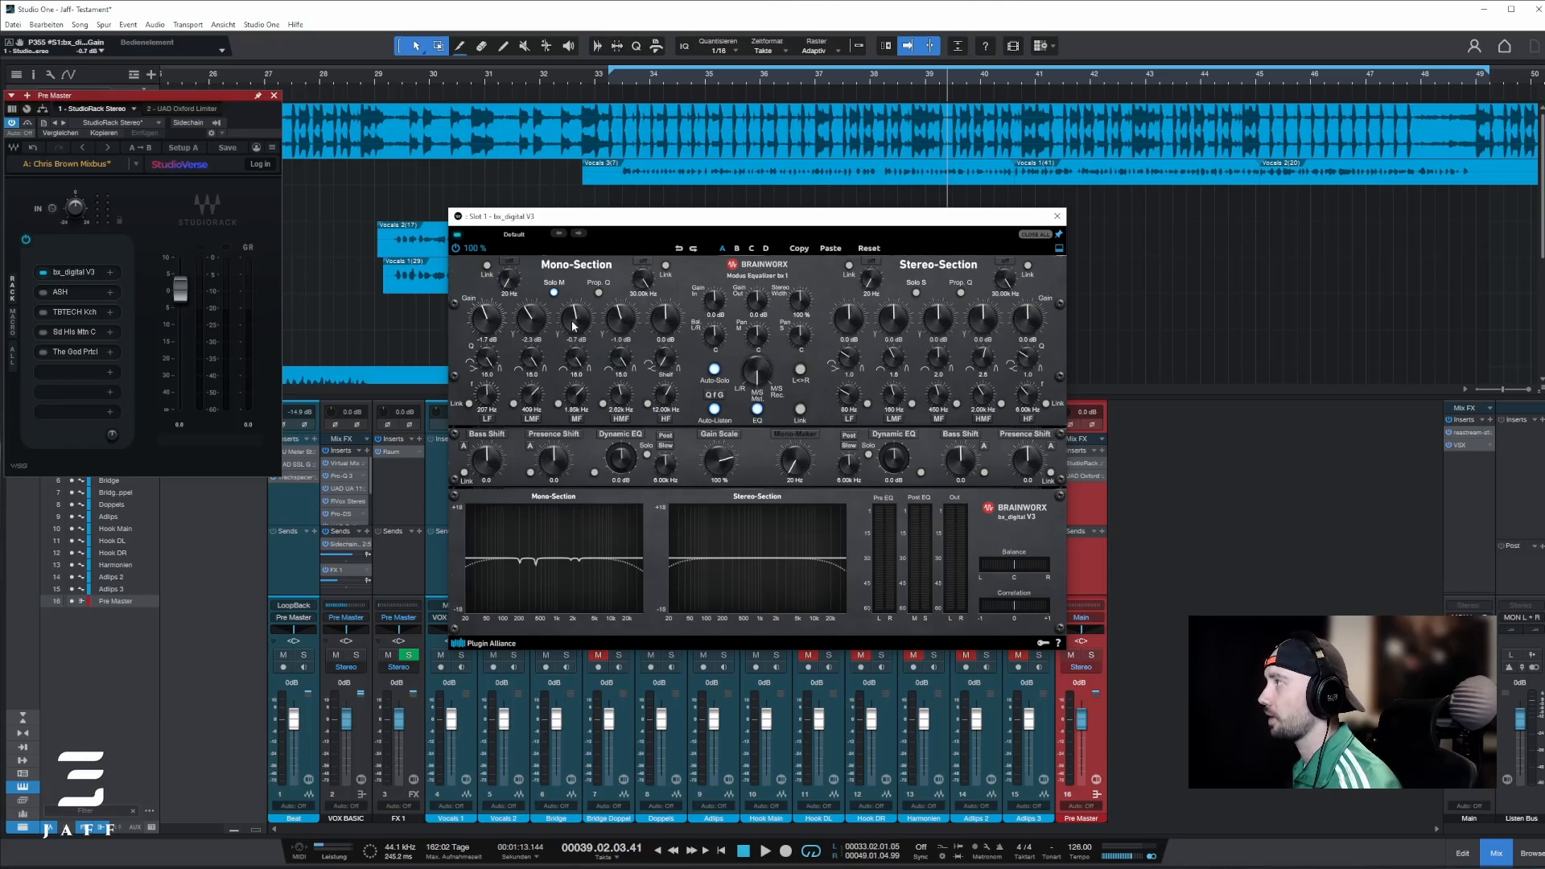
Step: Tune the mono-section LMF band to 420 Hz by ear and set its gain to -1.4 dB
{"action": "key", "text": "space"}
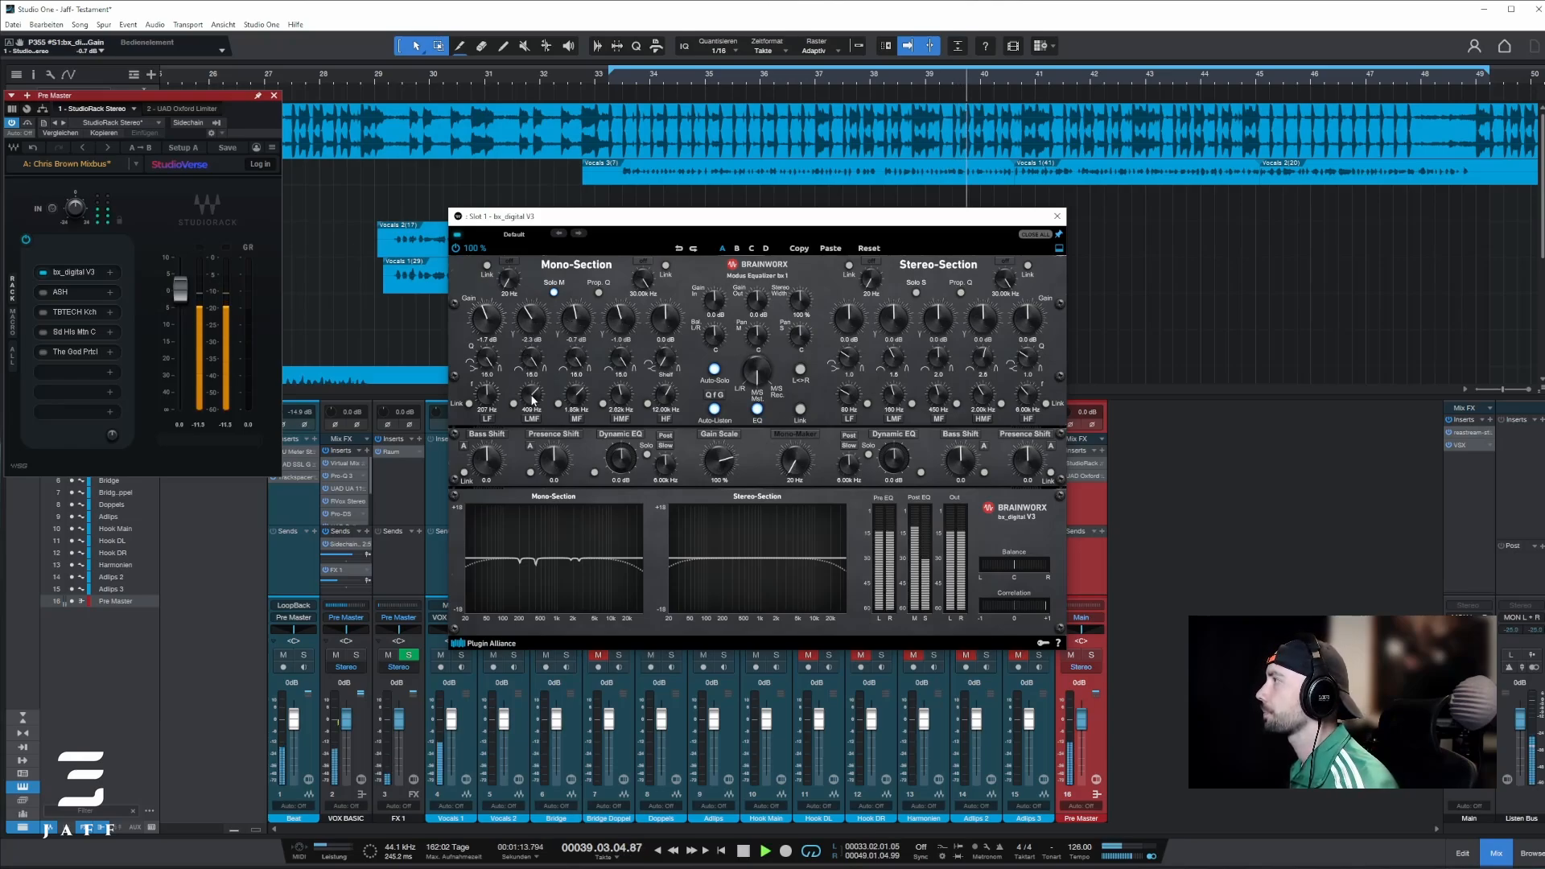
{"action": "scroll", "coordinate": [532, 400], "scroll_direction": "up", "scroll_amount": 1}
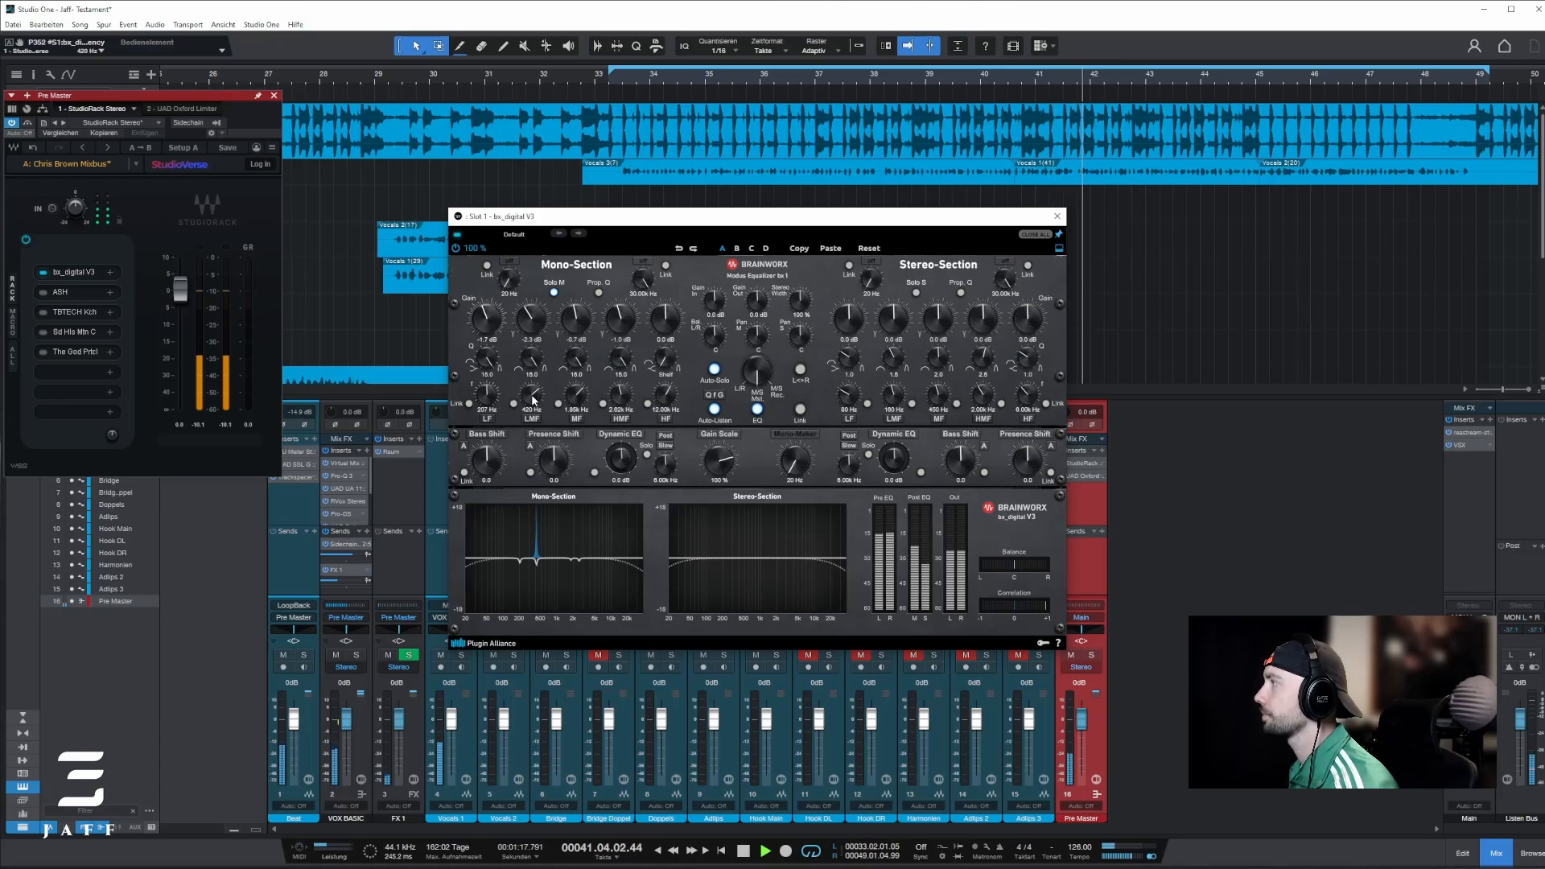
{"action": "key", "text": "space"}
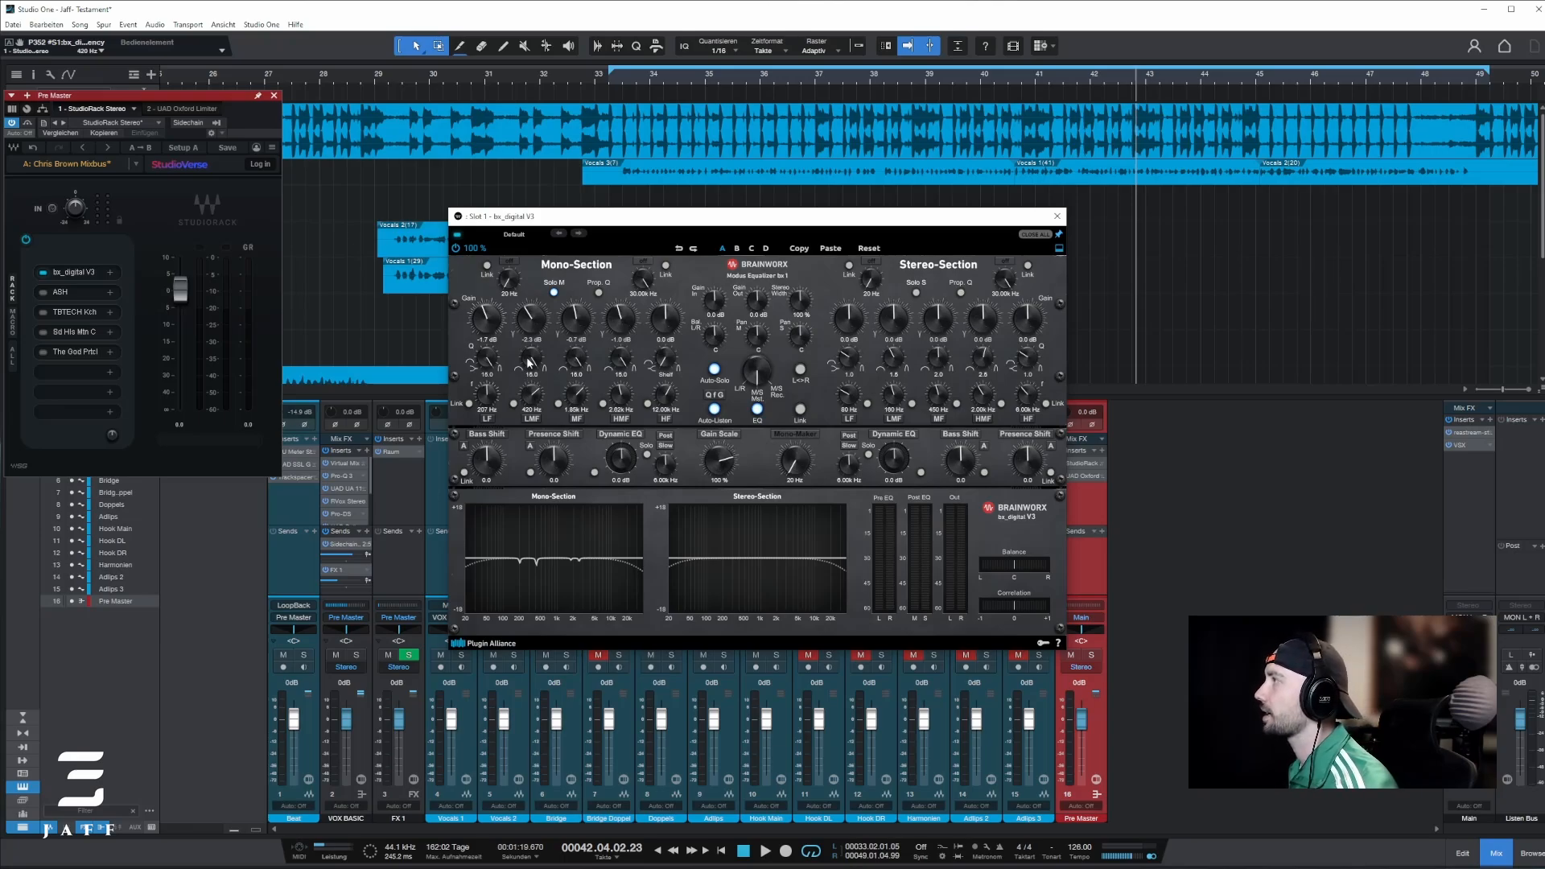
{"action": "left_click_drag", "start_coordinate": [528, 331], "coordinate": [528, 328]}
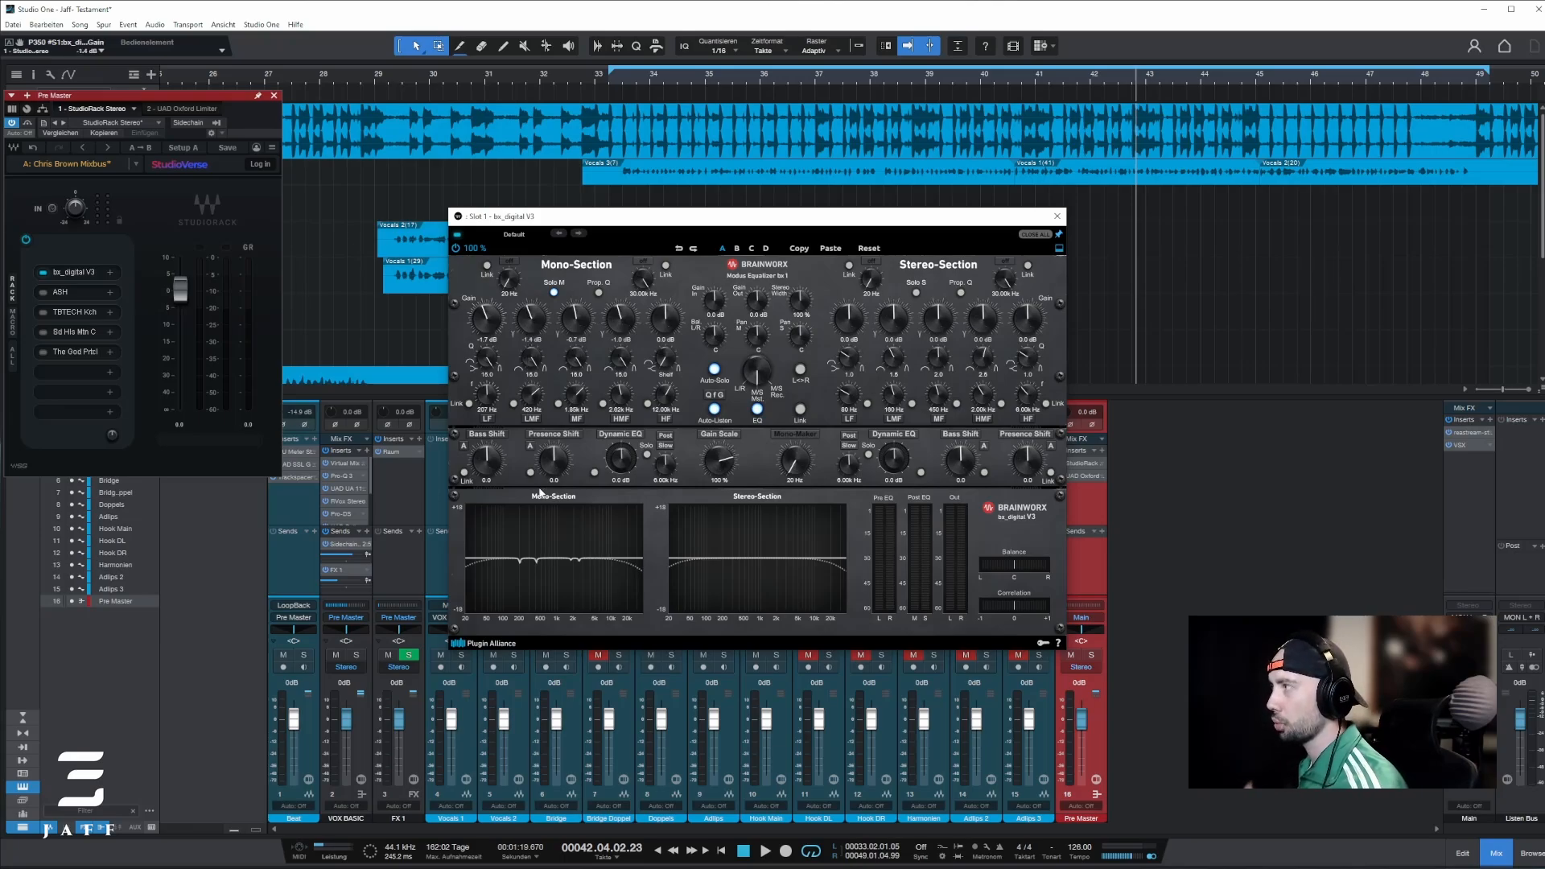
Step: Tune the mono-section LF band to 244 Hz during playback from bar 33 and set its gain to about -0.7 dB
{"action": "left_click", "coordinate": [620, 87]}
{"action": "key", "text": "space"}
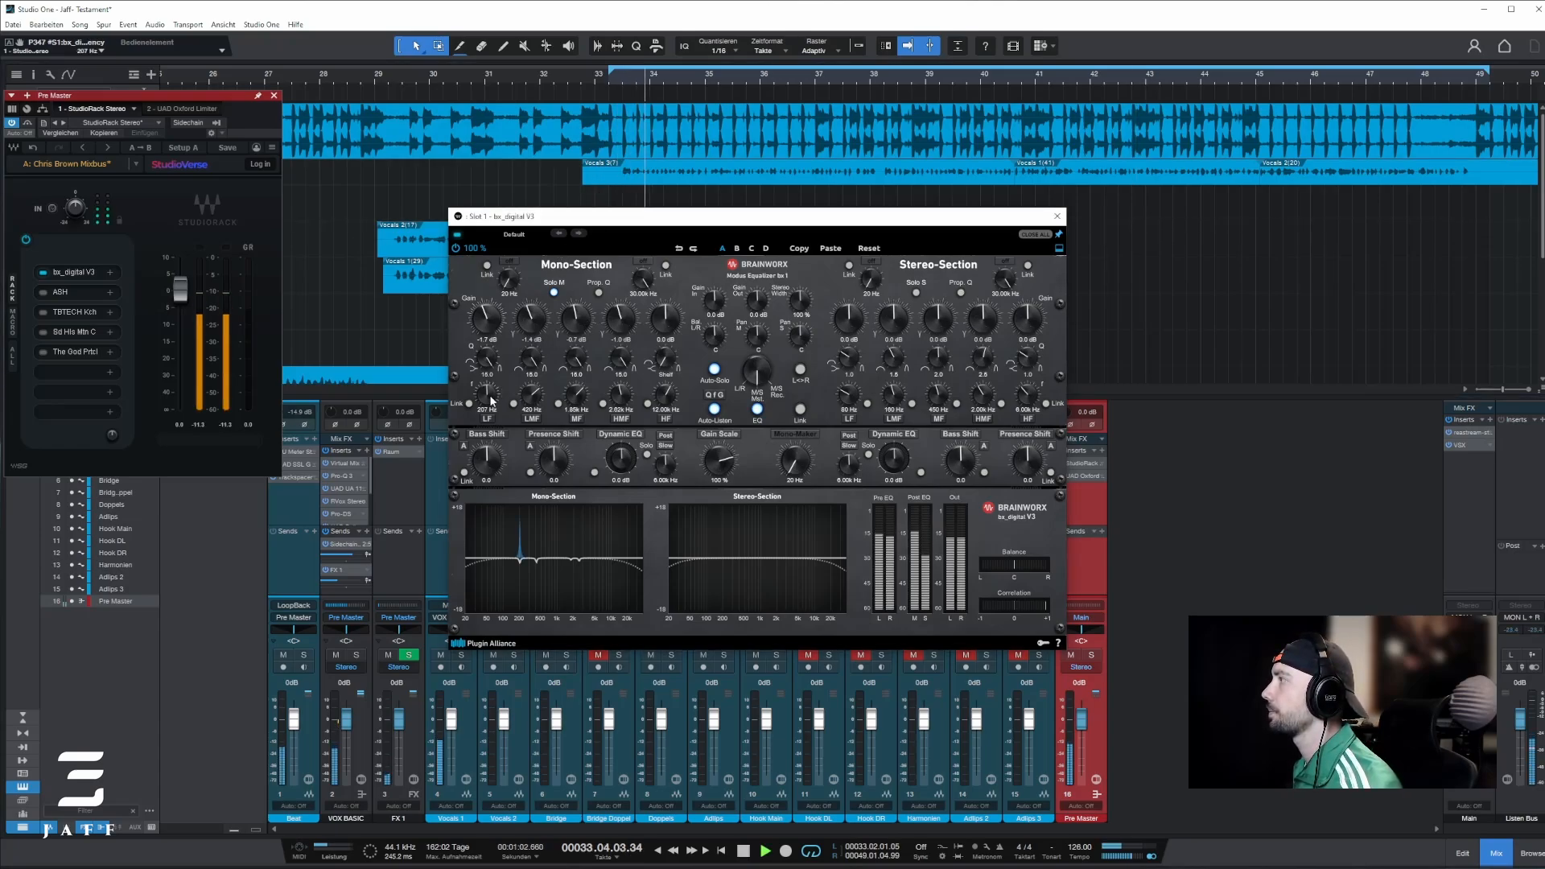
{"action": "mouse_move", "coordinate": [491, 399]}
{"action": "left_mouse_down"}
{"action": "mouse_move", "coordinate": [491, 419]}
{"action": "mouse_move", "coordinate": [492, 396]}
{"action": "left_mouse_up"}
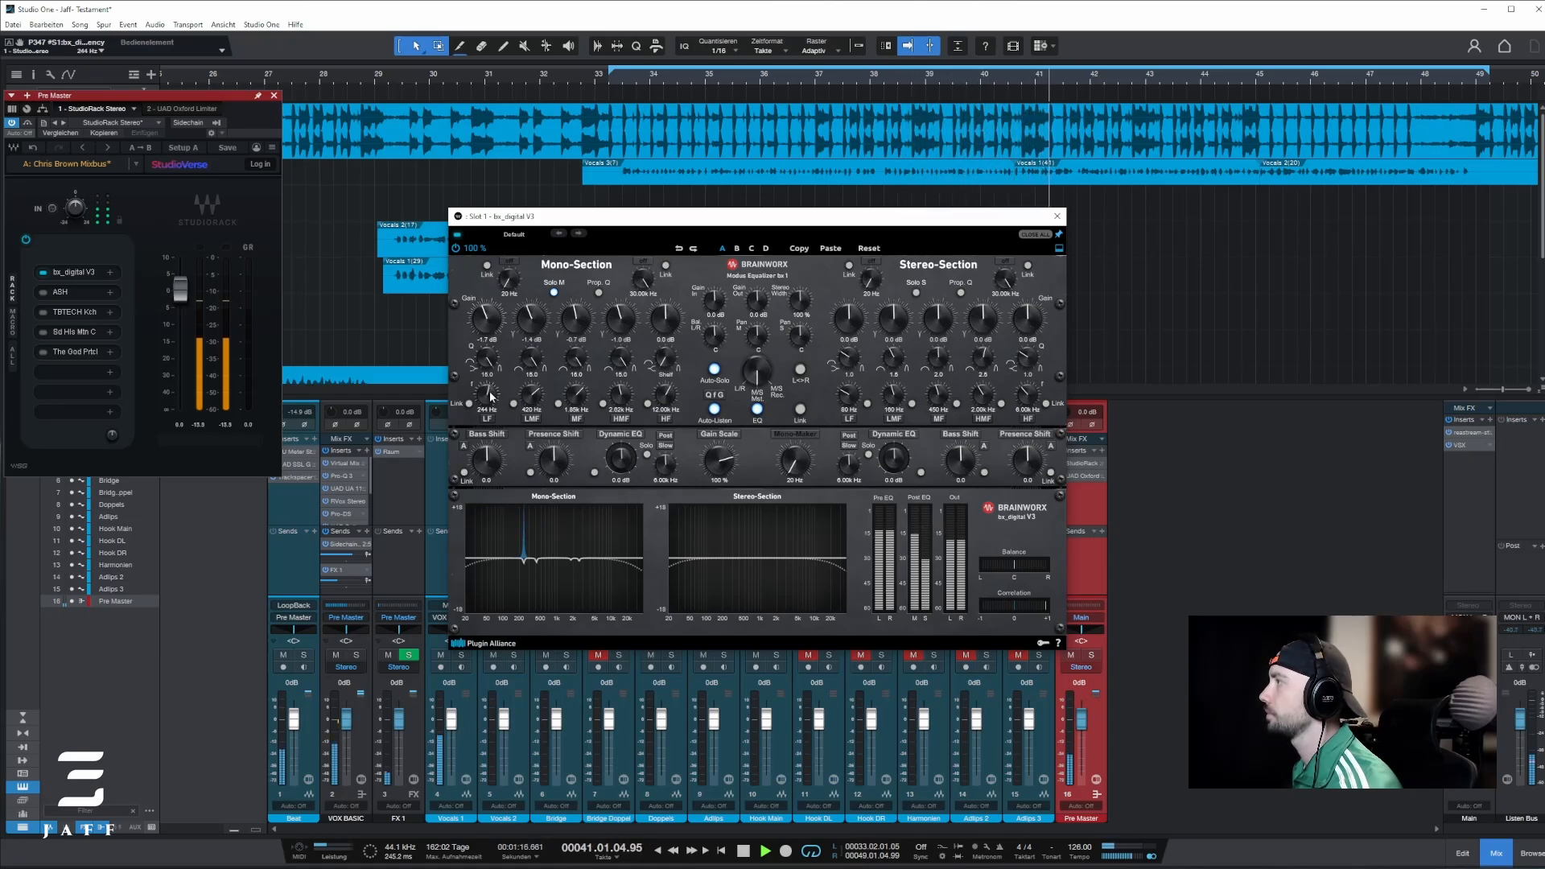
{"action": "key", "text": "space"}
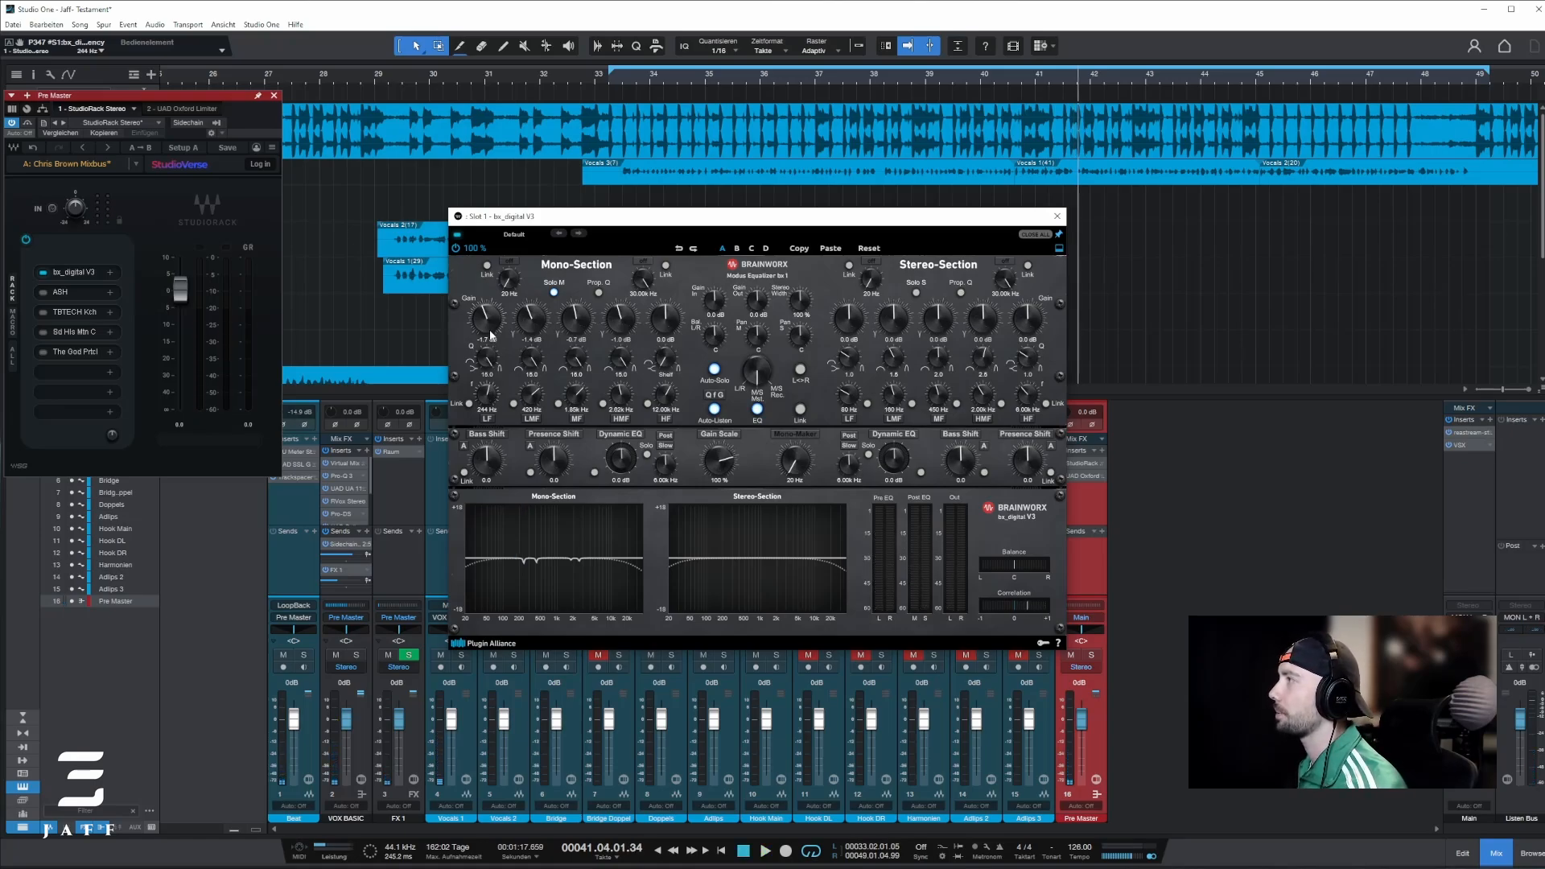
{"action": "left_click_drag", "start_coordinate": [490, 335], "coordinate": [490, 329]}
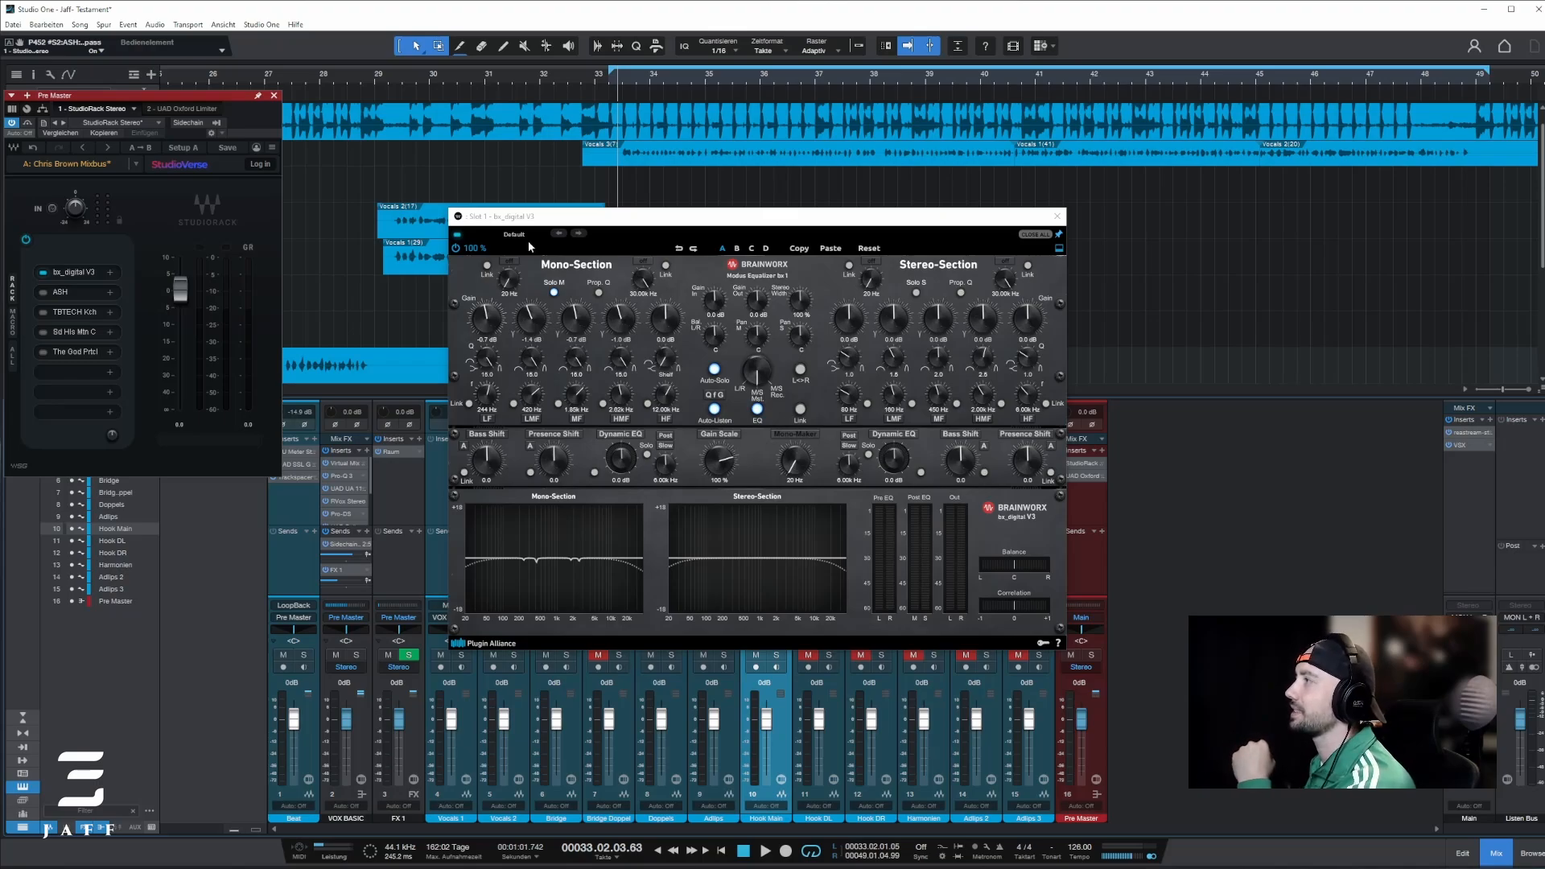
Step: Activate and open the ASH plug-in in the Pre Master rack and audition its effect during playback
{"action": "left_click", "coordinate": [59, 299]}
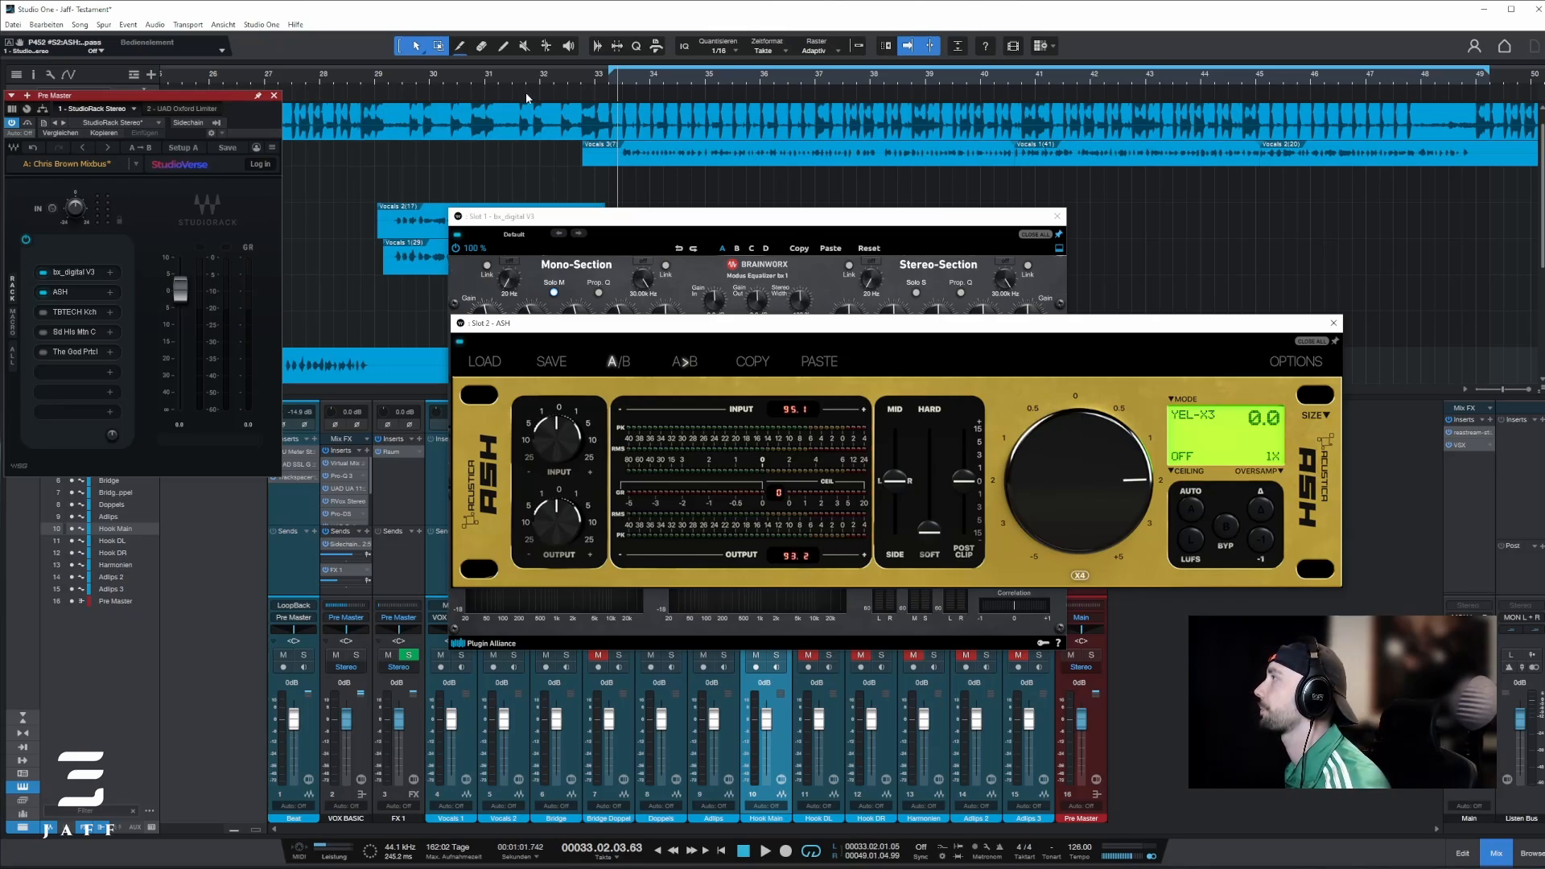
{"action": "key", "text": "space"}
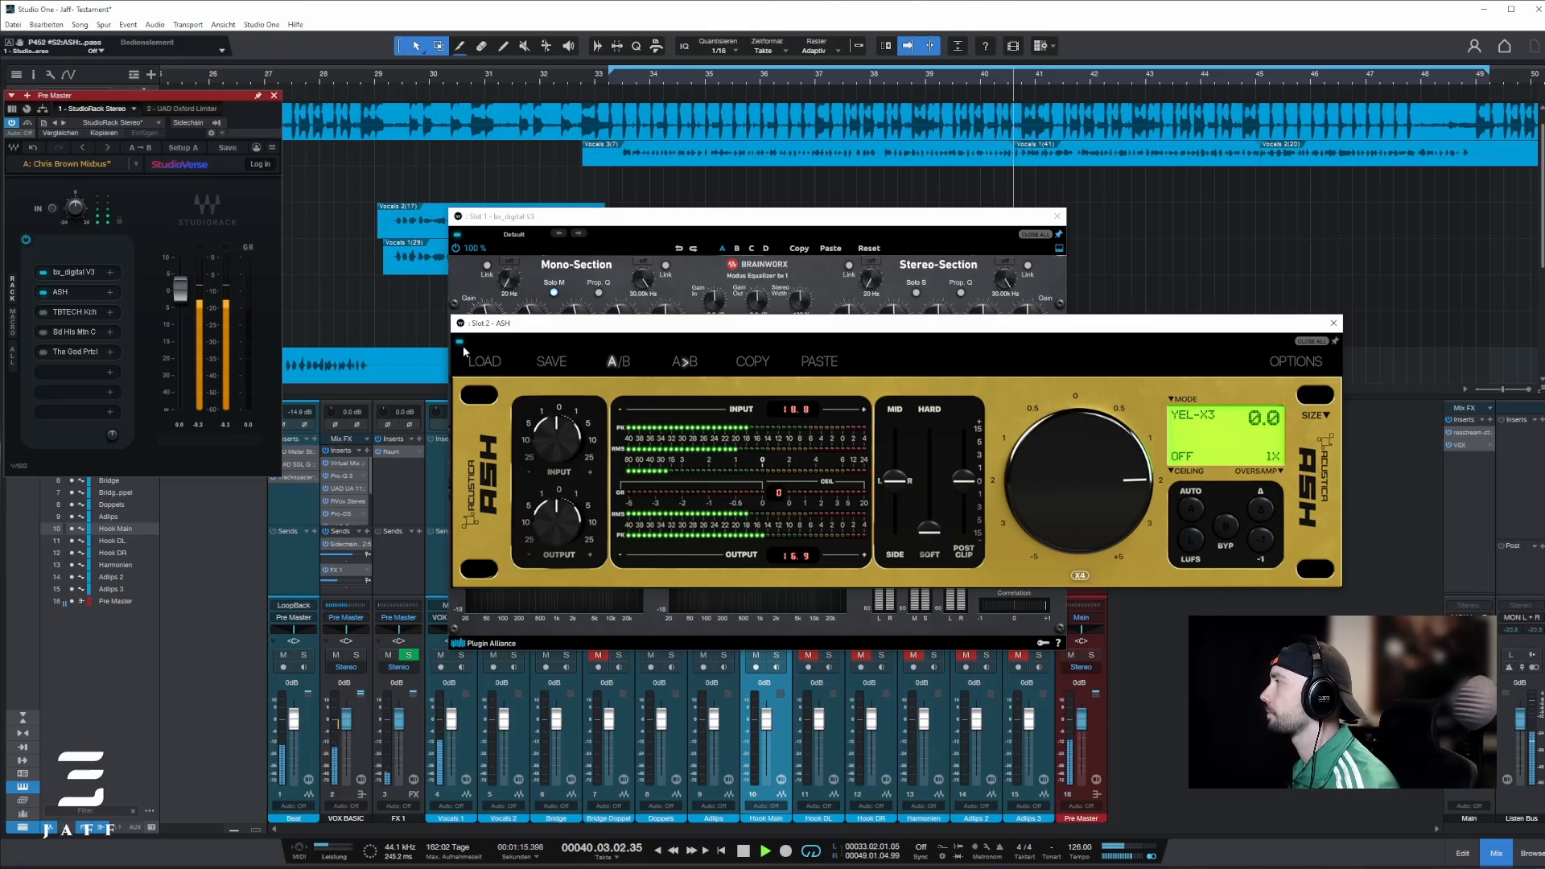
{"action": "key", "text": "space"}
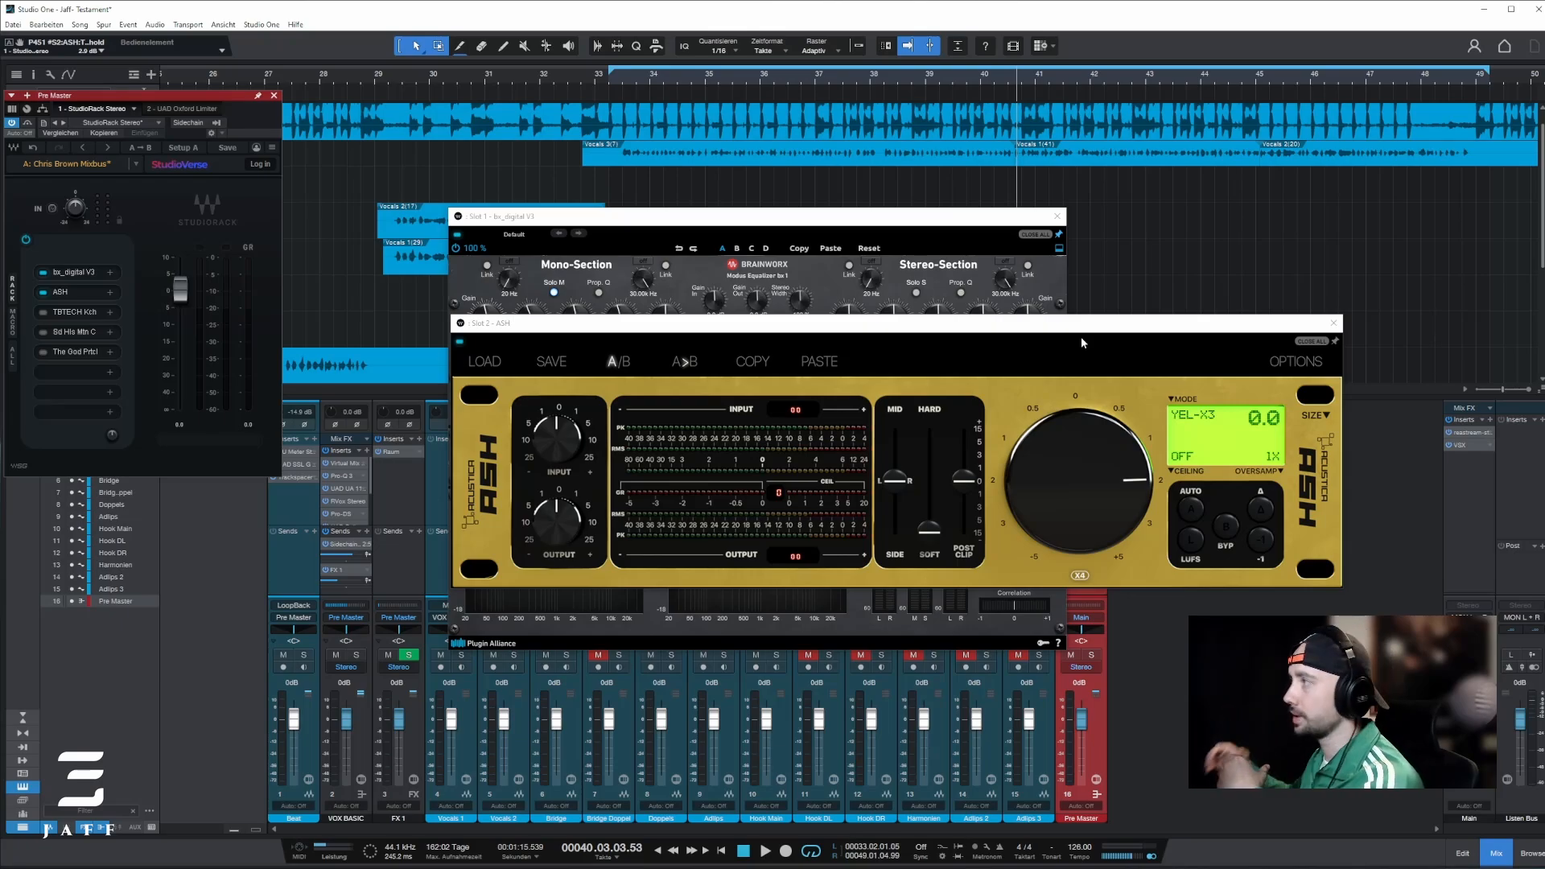
Step: Activate and open TBTECH Kirchhoff EQ, reset the gain of all its bands to 0 dB, and begin retuning the lowest band
{"action": "left_click", "coordinate": [61, 315]}
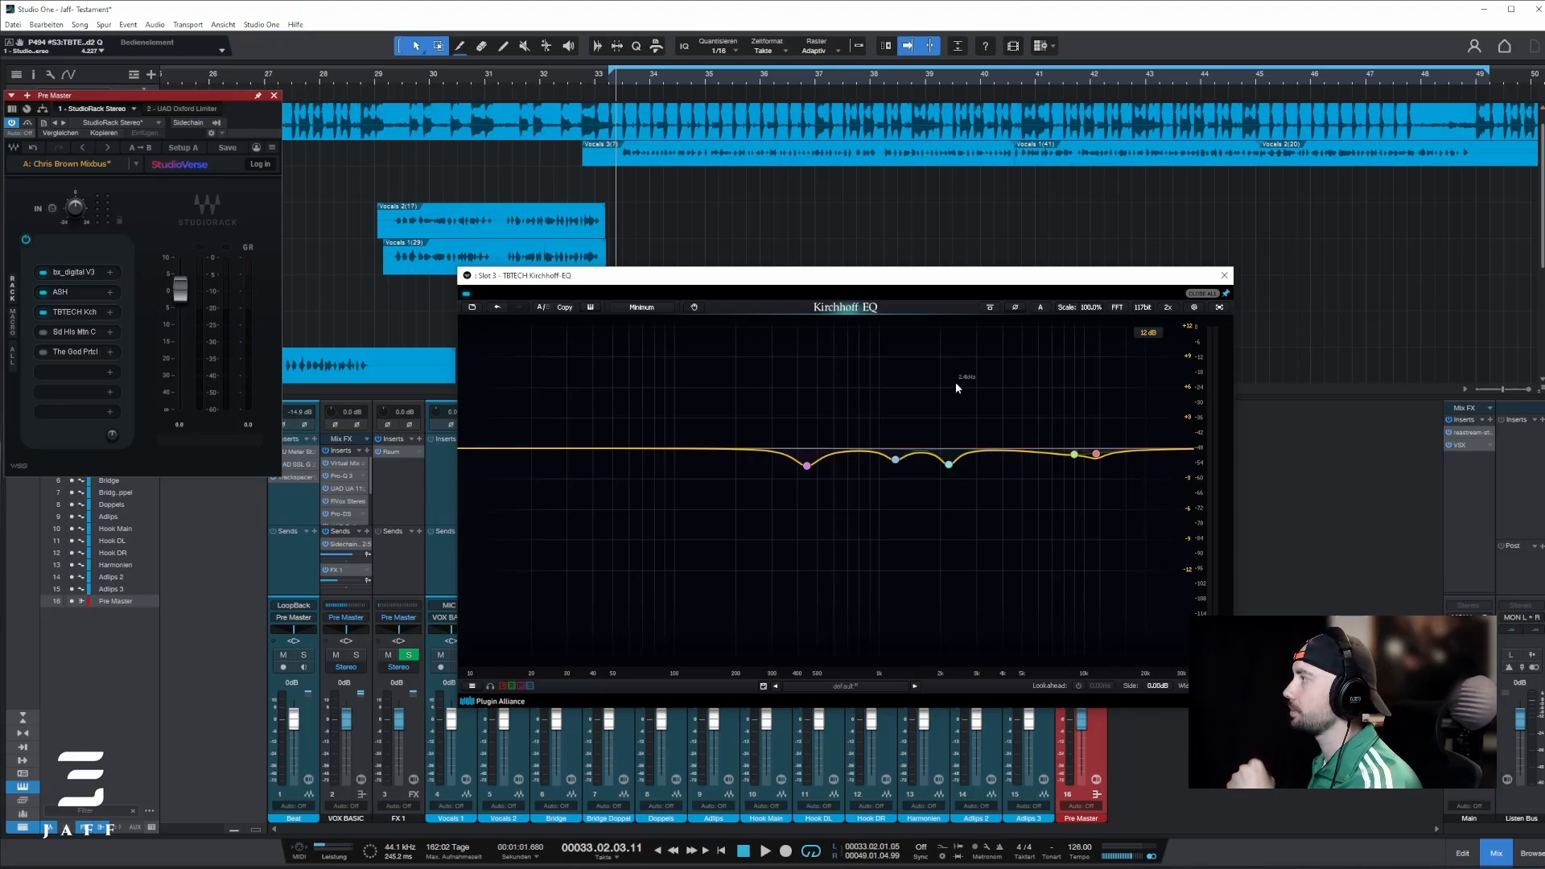
{"action": "left_click_drag", "start_coordinate": [725, 394], "coordinate": [1148, 563]}
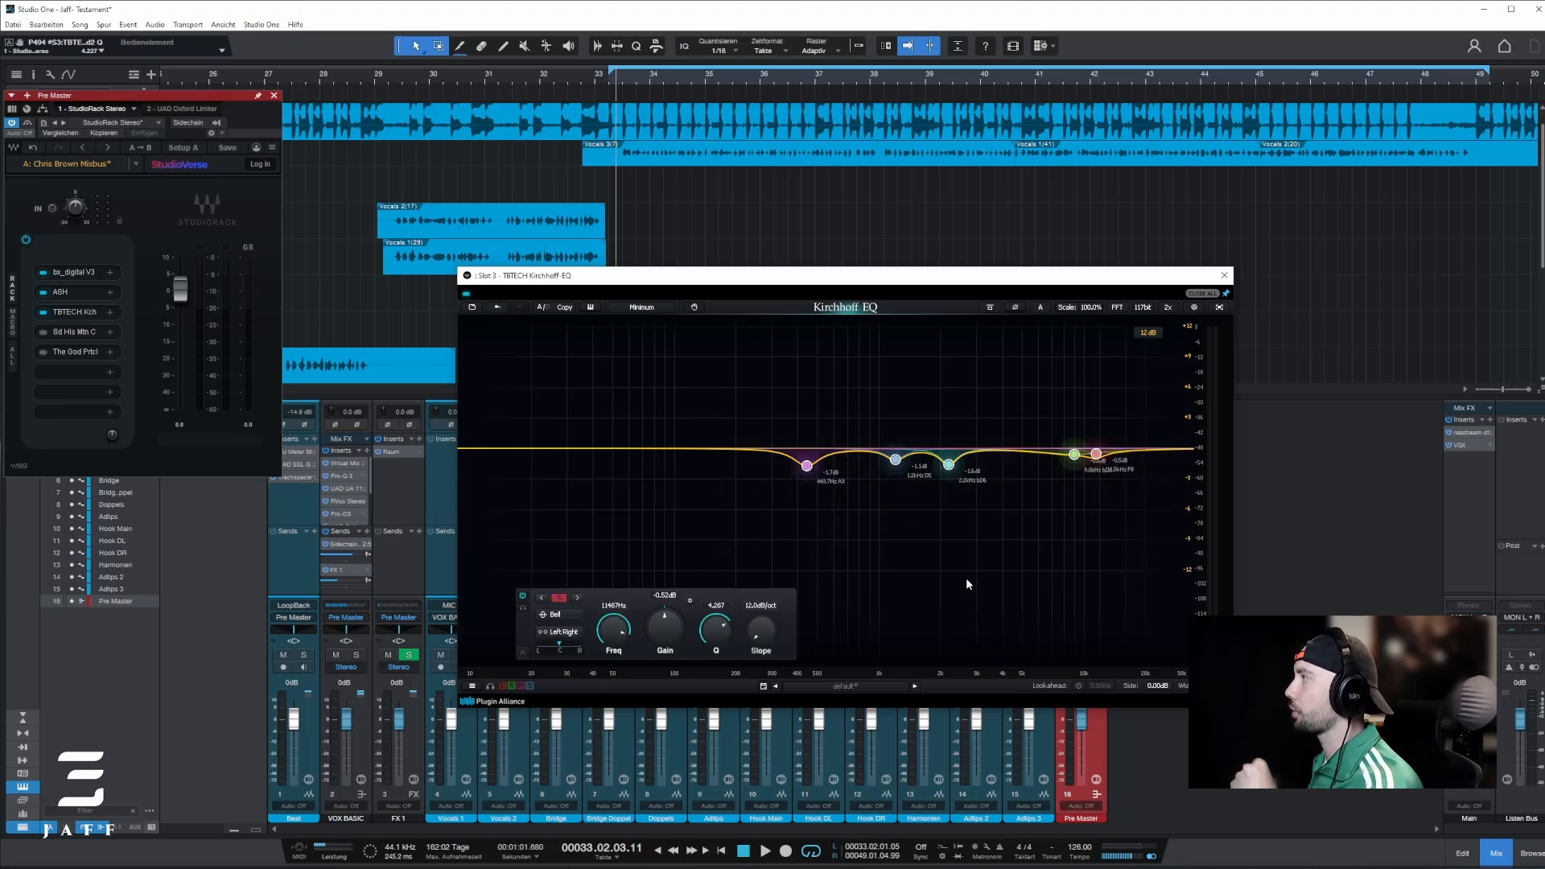
{"action": "double_click", "coordinate": [664, 600]}
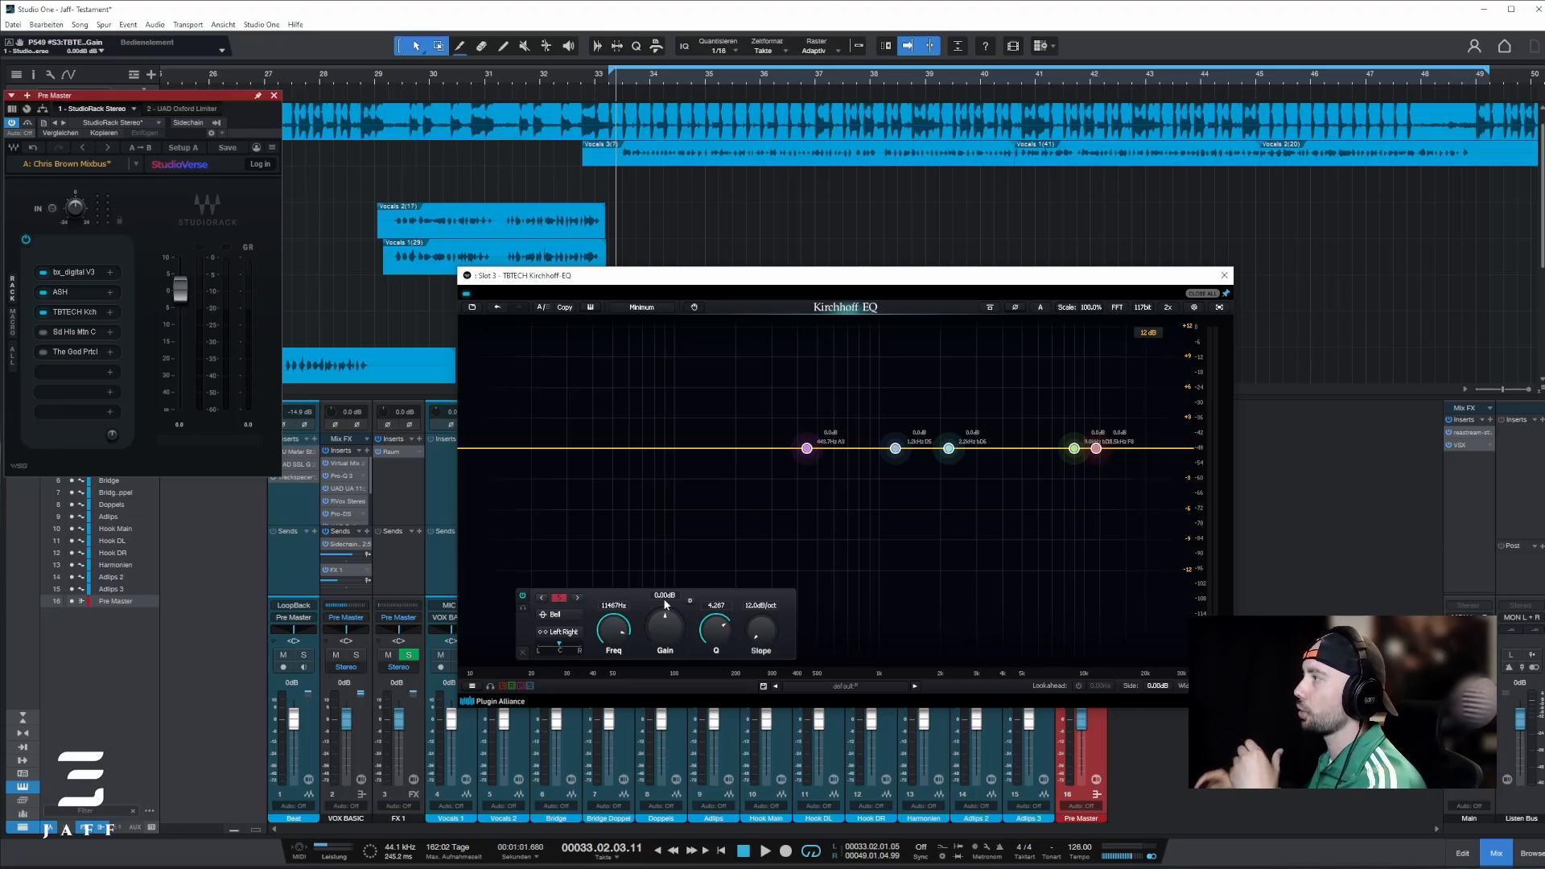
{"action": "left_click", "coordinate": [806, 448]}
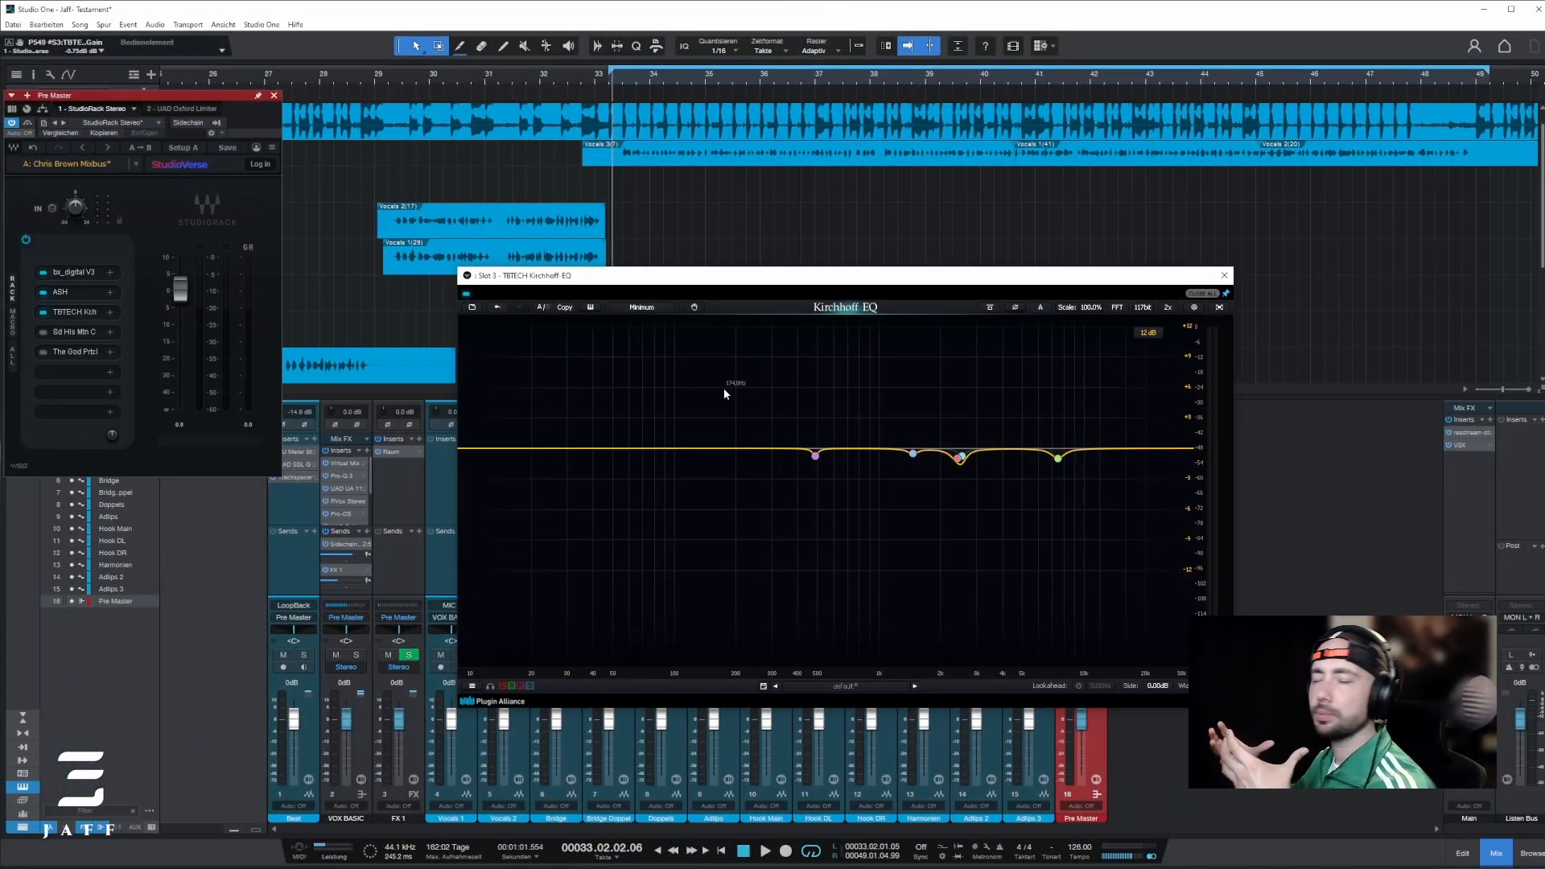
Step: Boost all Kirchhoff EQ bands together, to +6.79 dB on the 7465 Hz band, for an audition, and restore that band to -1.00 dB
{"action": "left_click_drag", "start_coordinate": [724, 390], "coordinate": [1090, 559]}
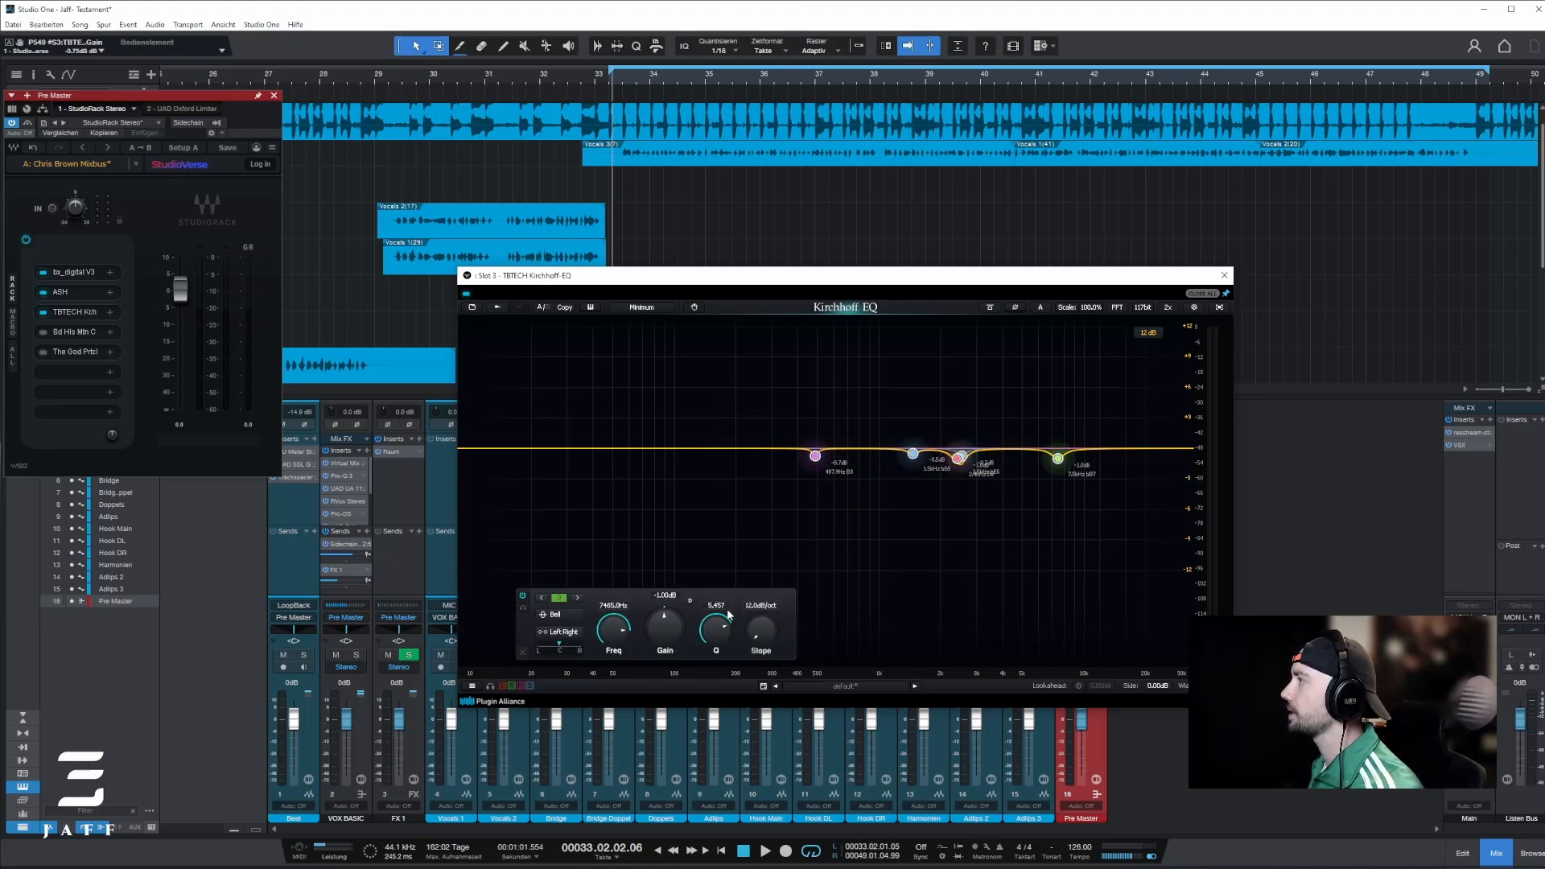
{"action": "left_click_drag", "start_coordinate": [667, 633], "coordinate": [662, 615]}
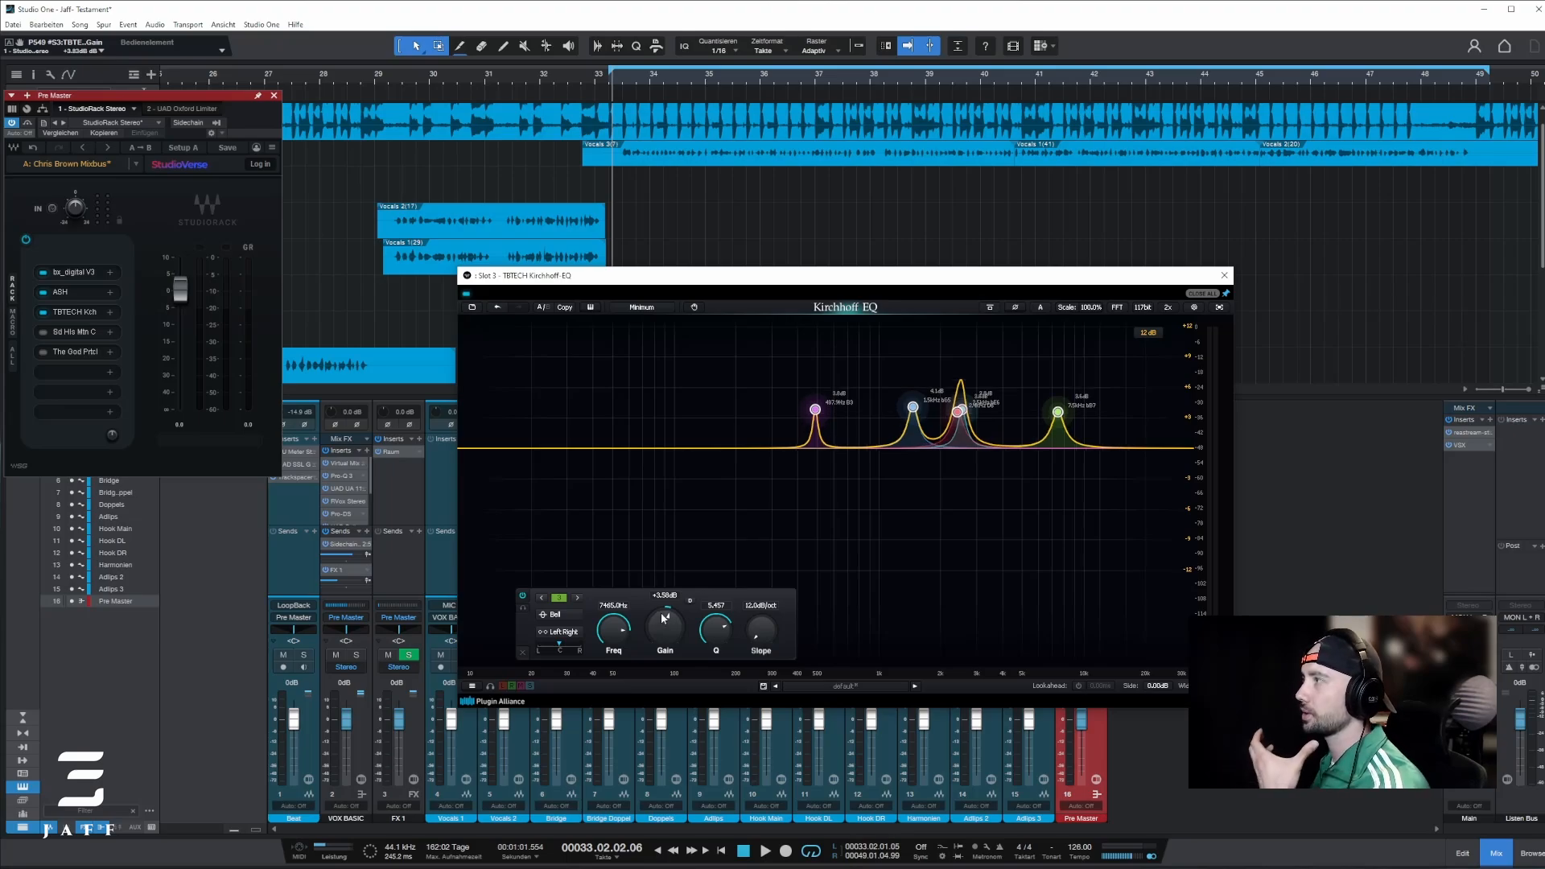
{"action": "key", "text": "space"}
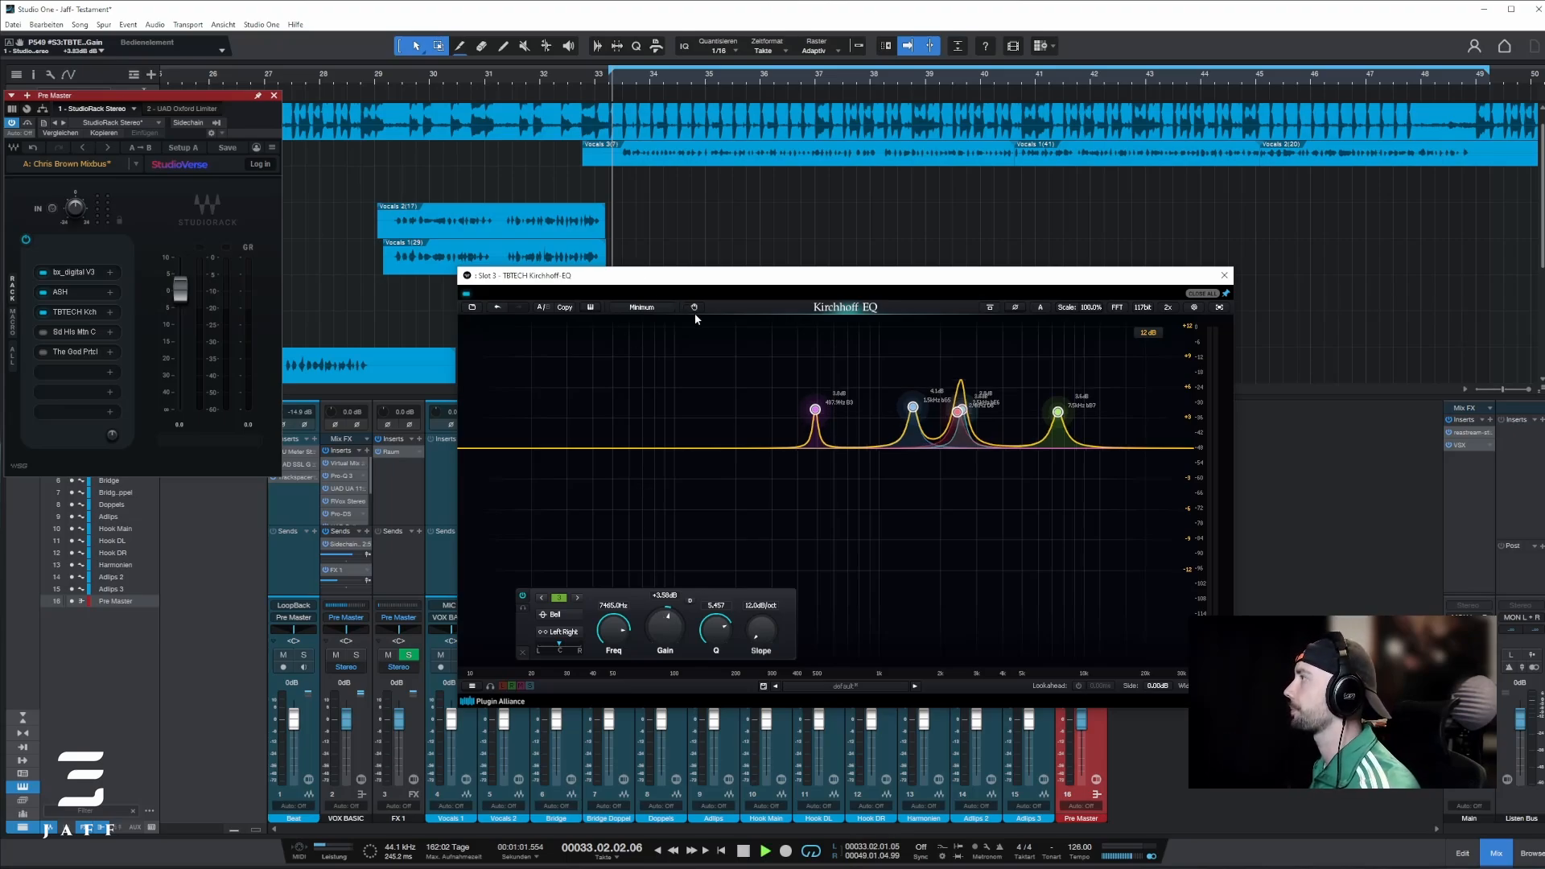
{"action": "left_click_drag", "start_coordinate": [663, 631], "coordinate": [664, 621]}
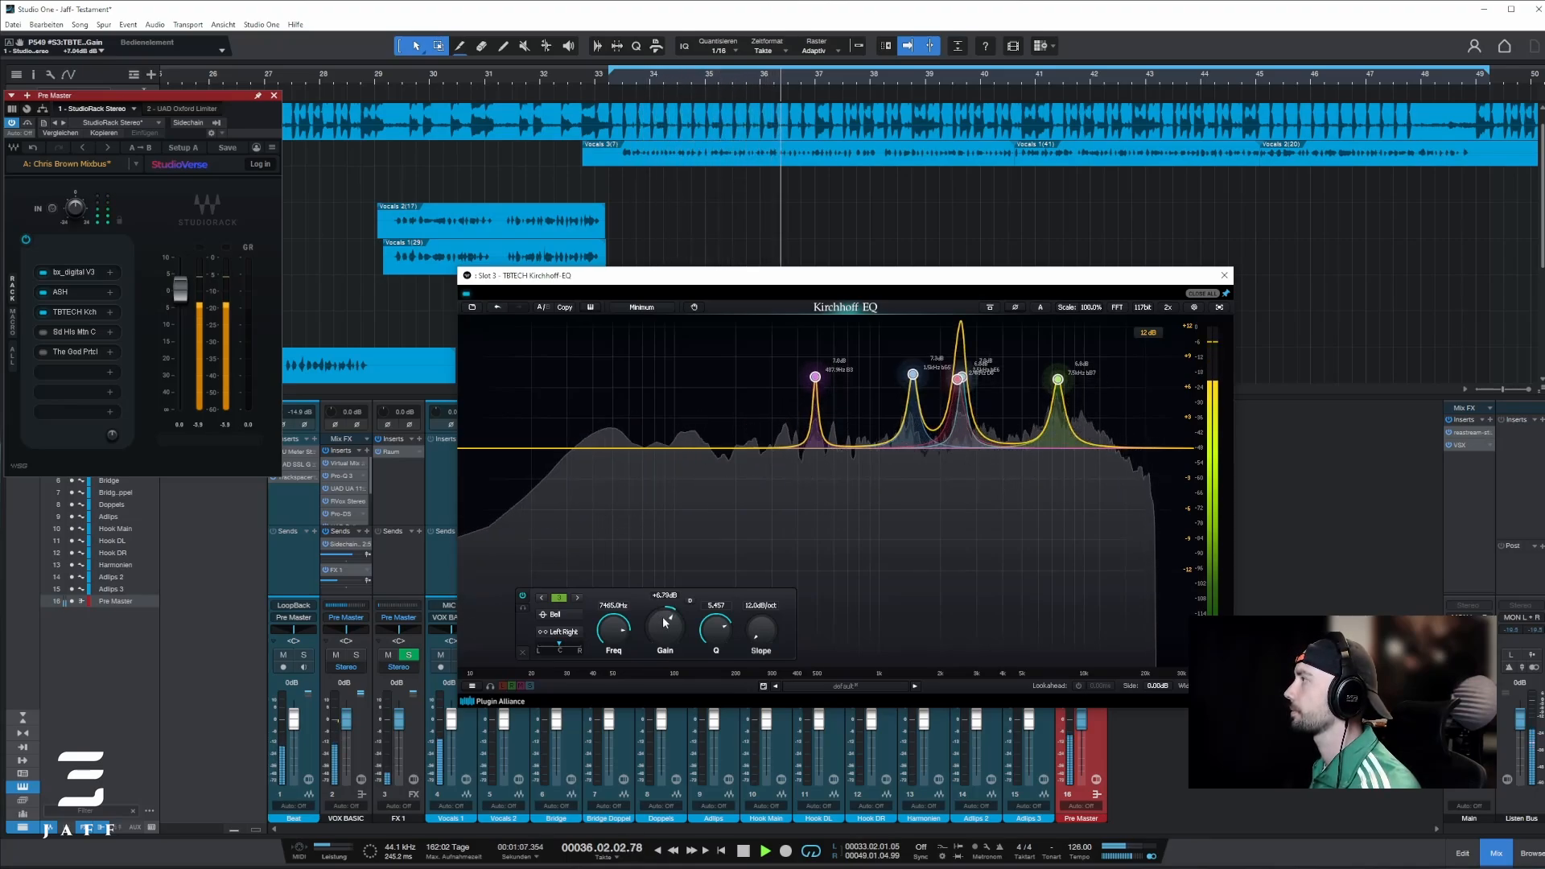
{"action": "key", "text": "space"}
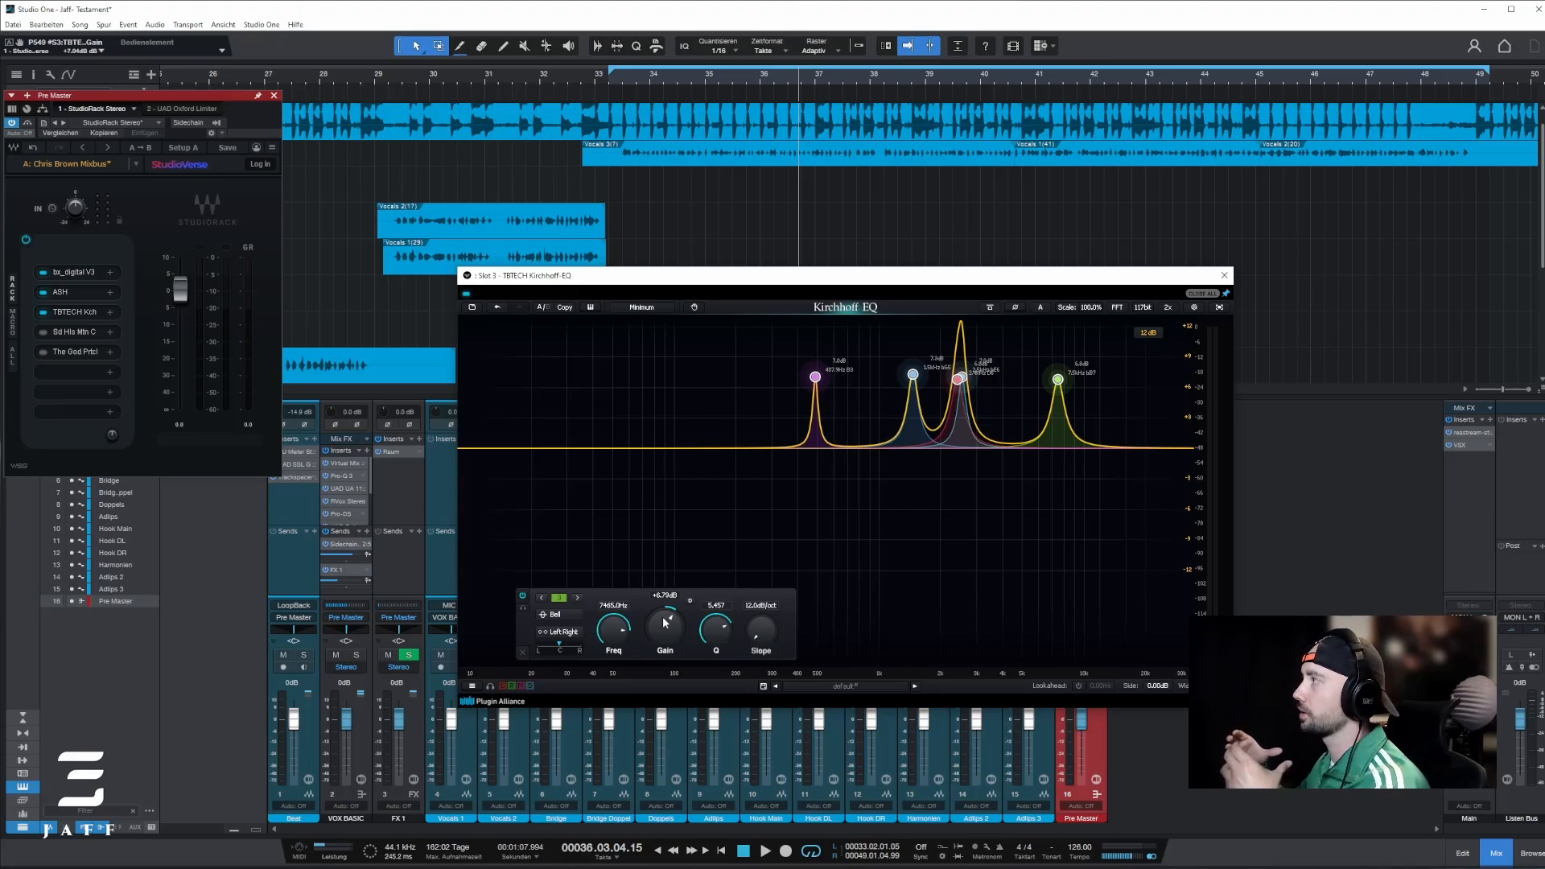
{"action": "scroll", "coordinate": [665, 622], "scroll_direction": "down", "scroll_amount": 8}
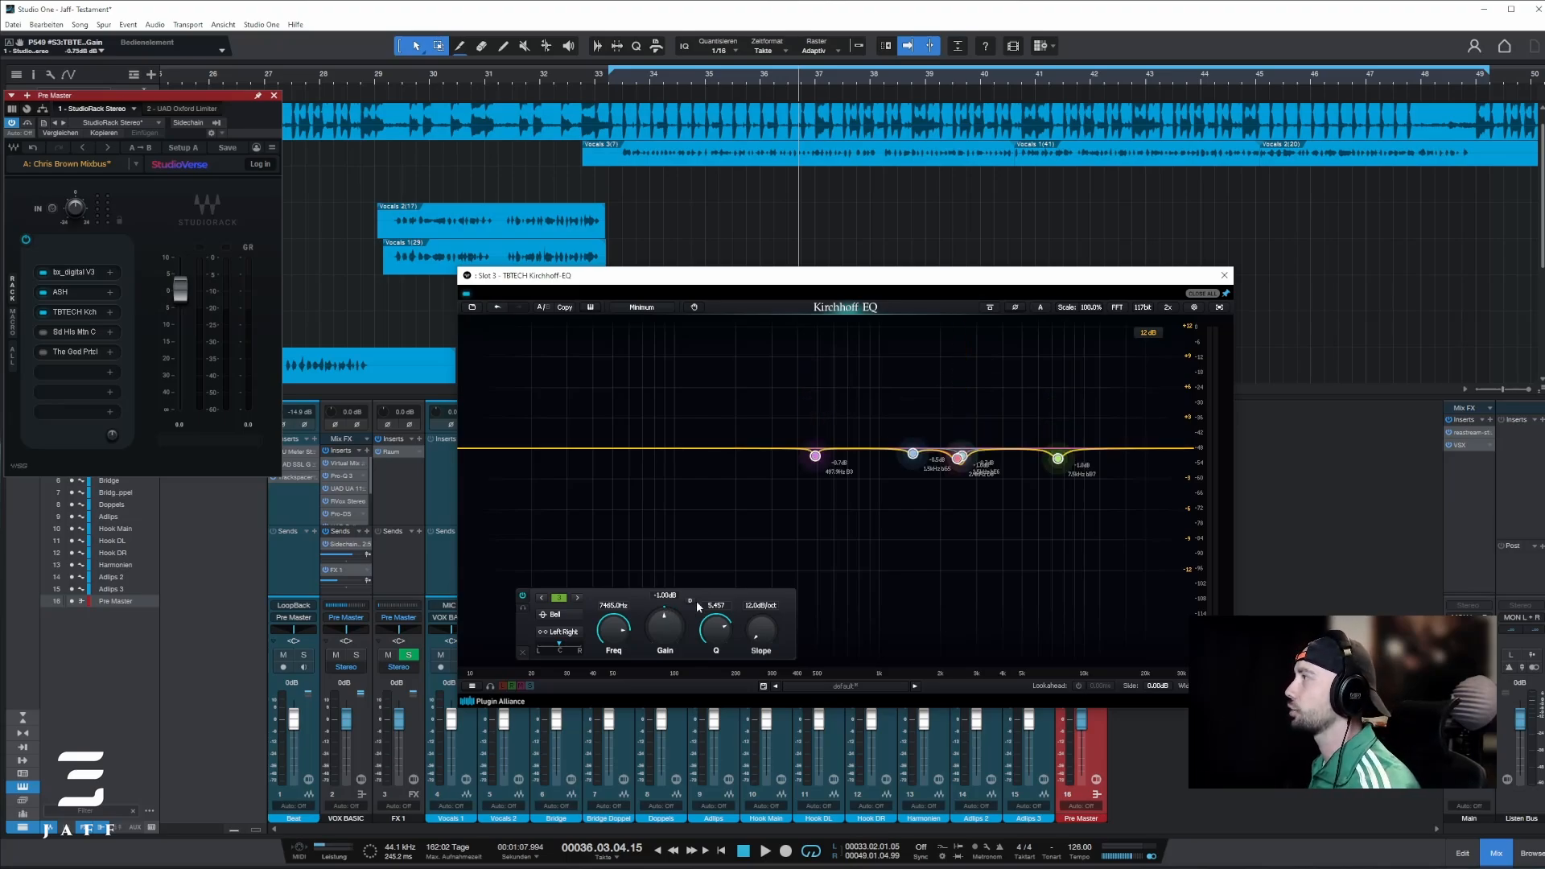
{"action": "left_click", "coordinate": [760, 393]}
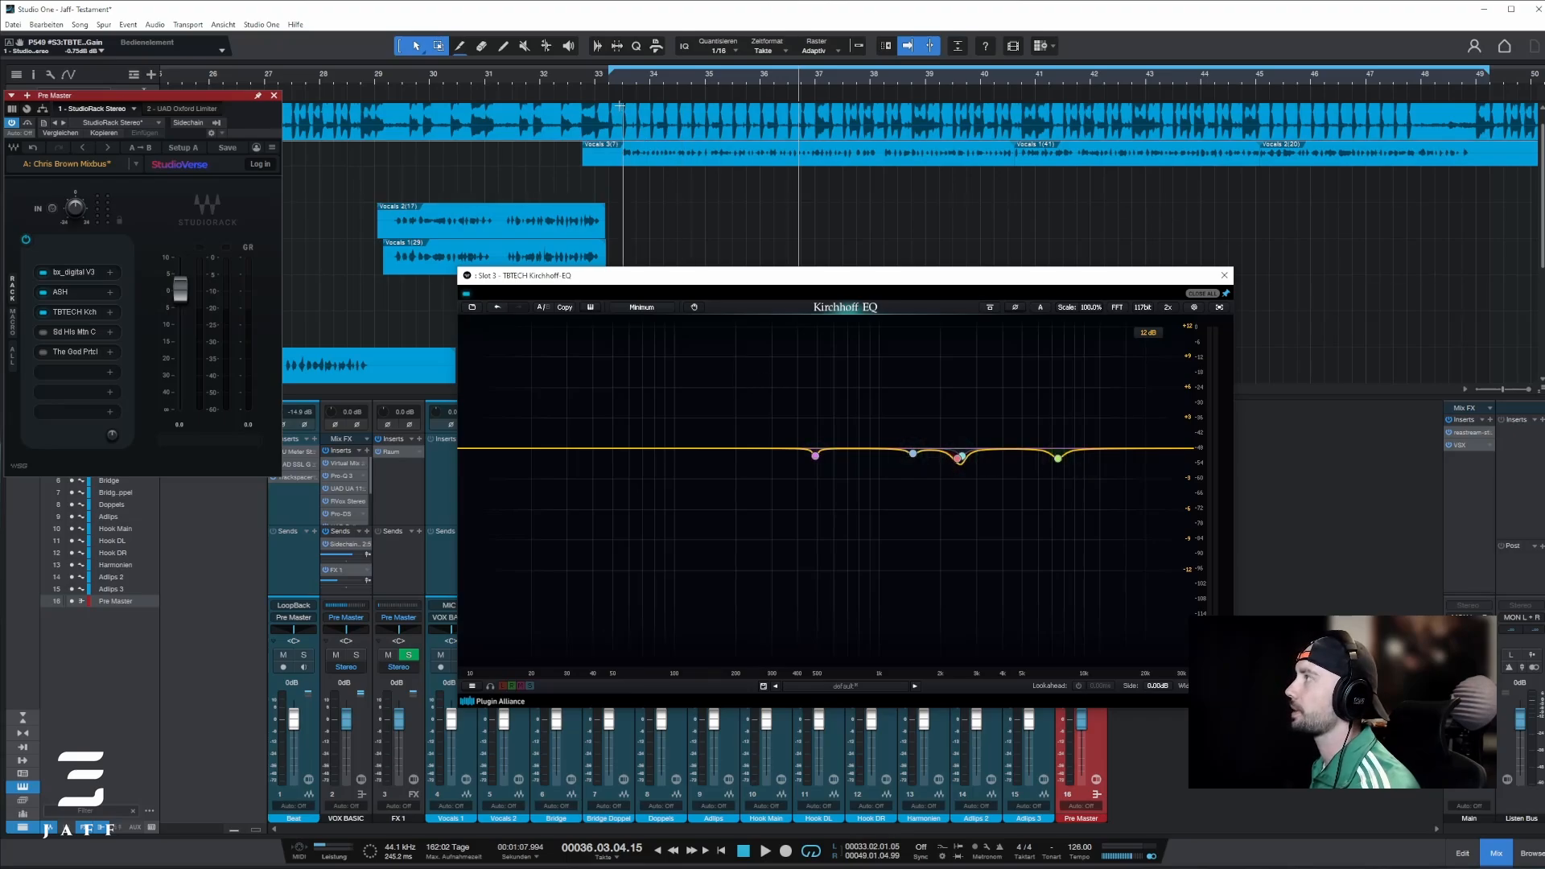
Step: Play the song again from bar 33 to compare the mix with Kirchhoff EQ active and bypassed
{"action": "left_click", "coordinate": [610, 81]}
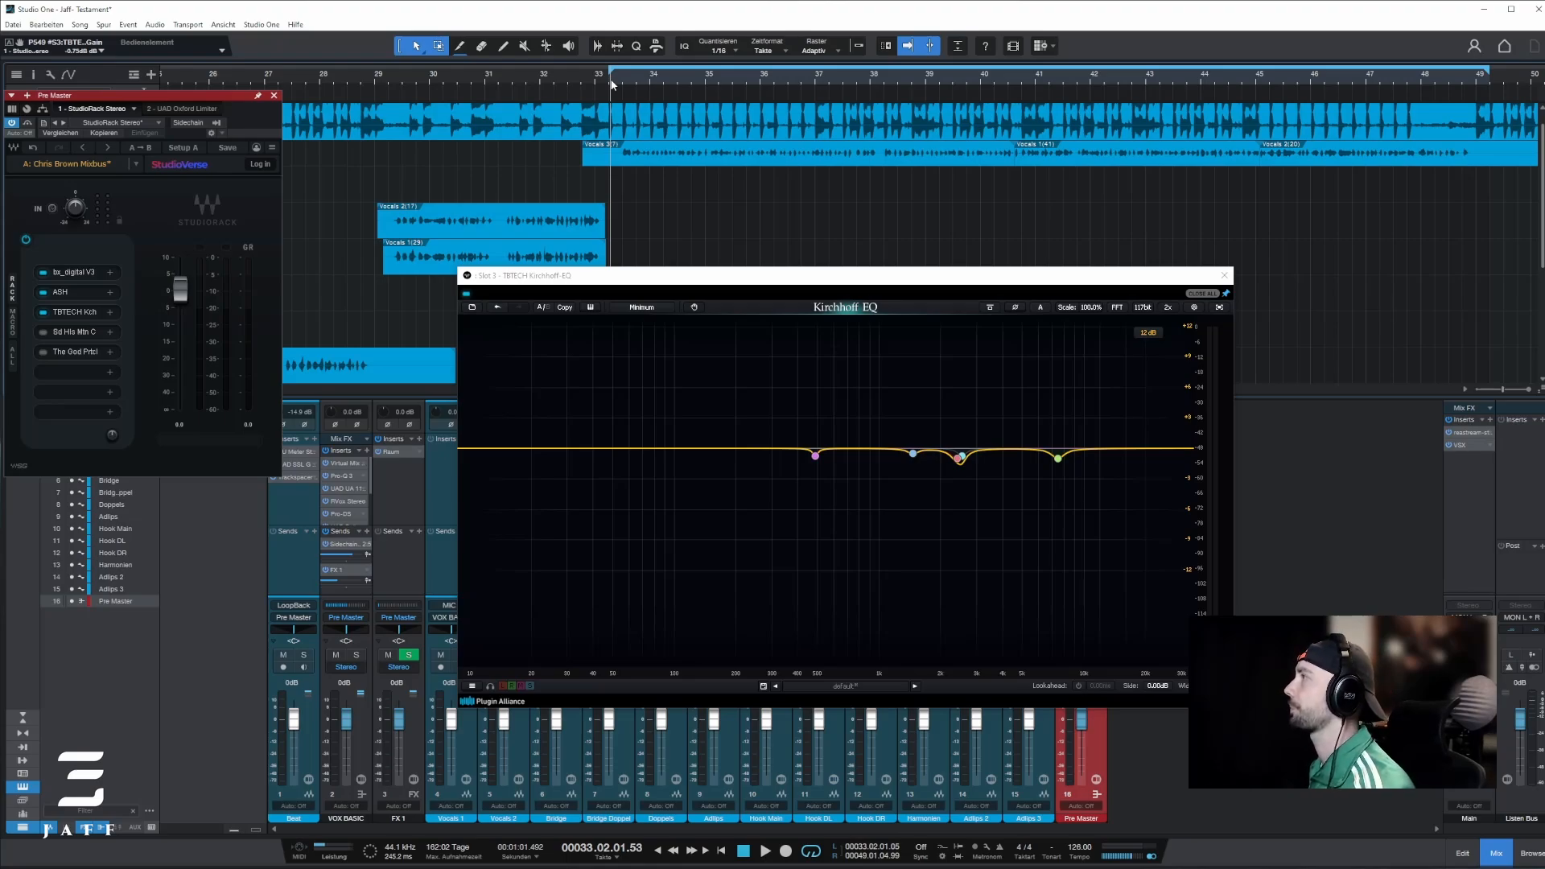
{"action": "key", "text": "space"}
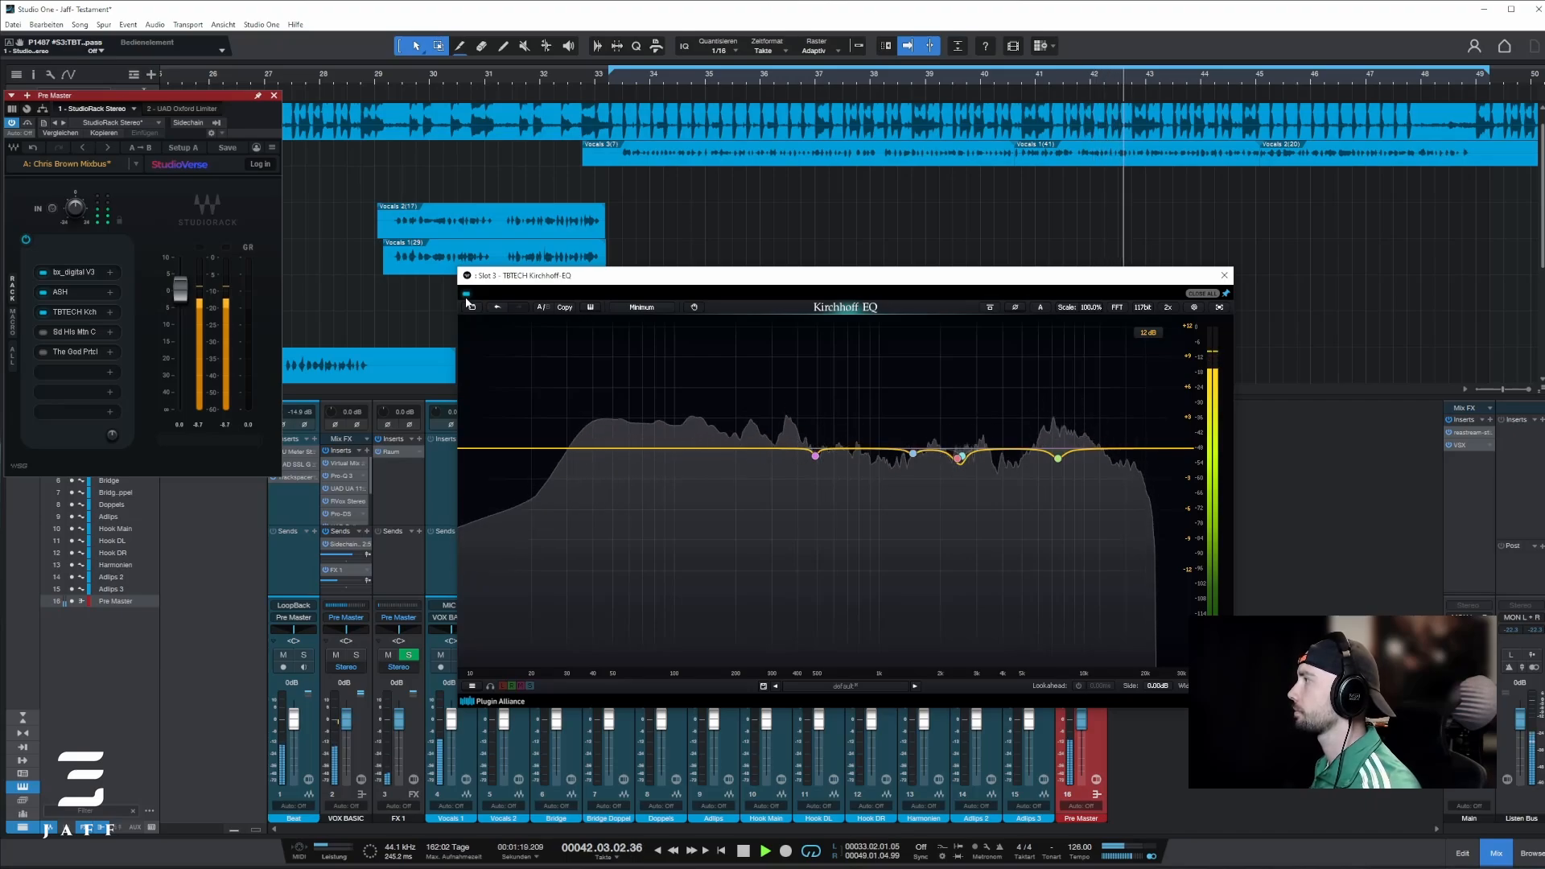
{"action": "key", "text": "space"}
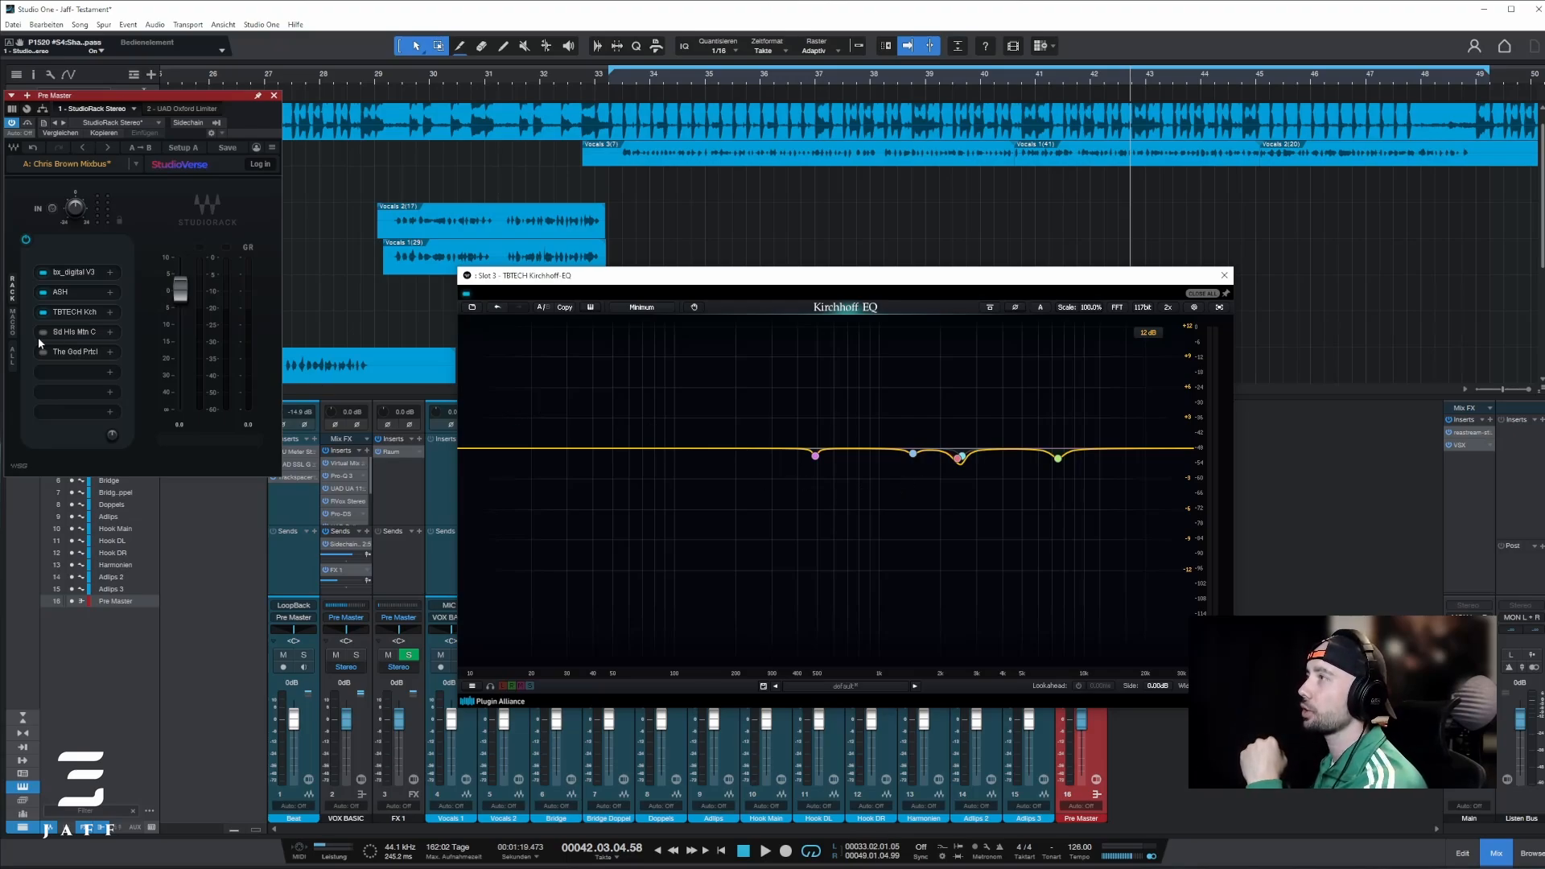
Step: Activate and open the Shadow Hills Mastering Compressor in the Pre Master rack and raise the first channel's discrete and optical thresholds
{"action": "left_click", "coordinate": [69, 332]}
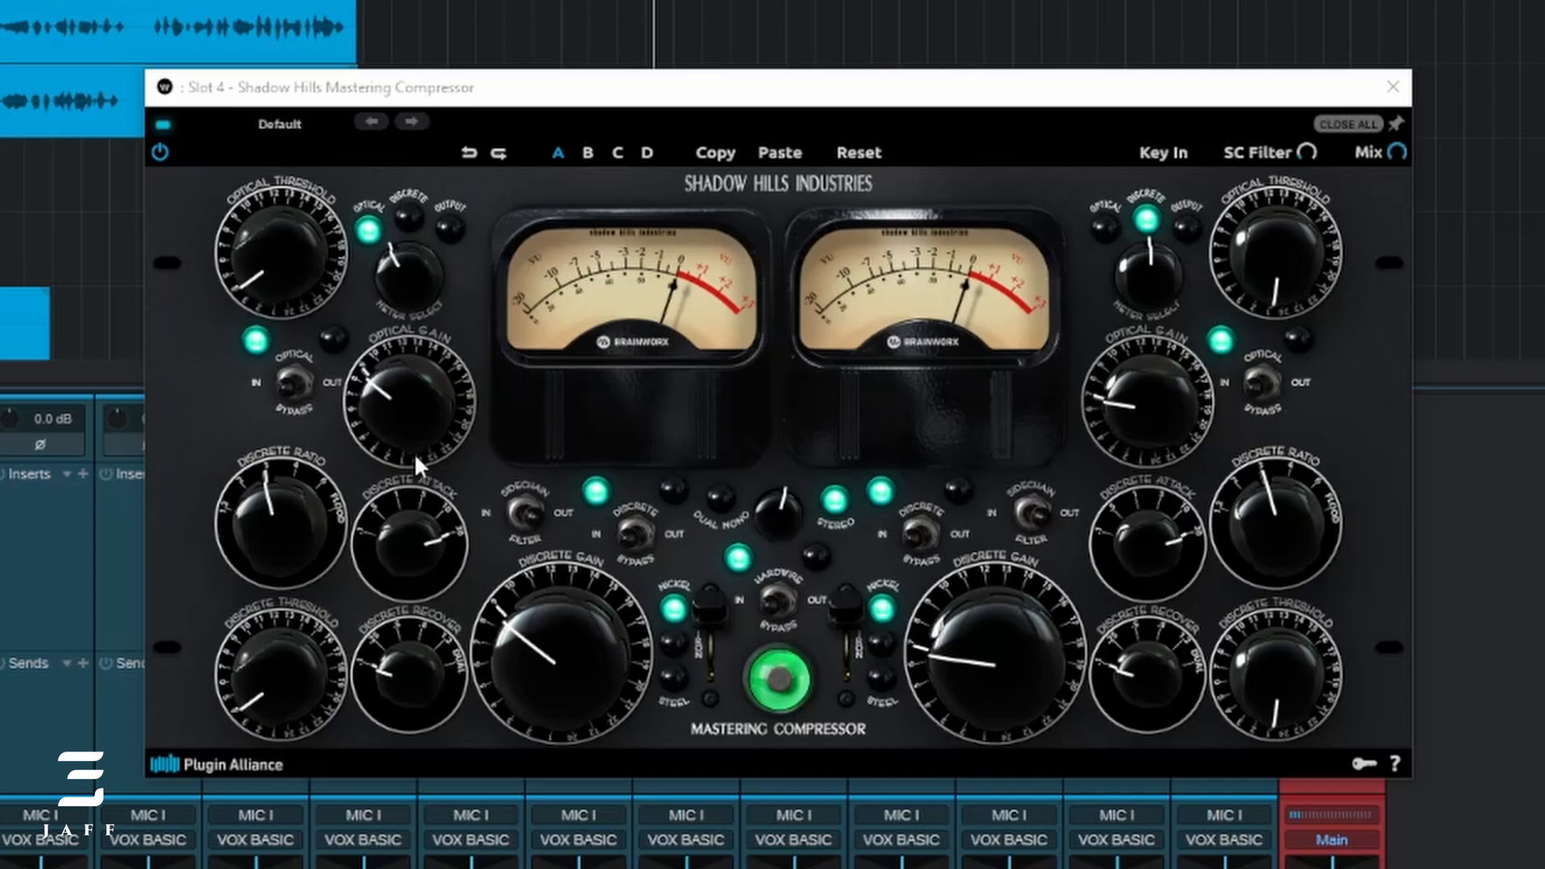
{"action": "left_click", "coordinate": [271, 678]}
{"action": "left_click_drag", "start_coordinate": [268, 659], "coordinate": [268, 573]}
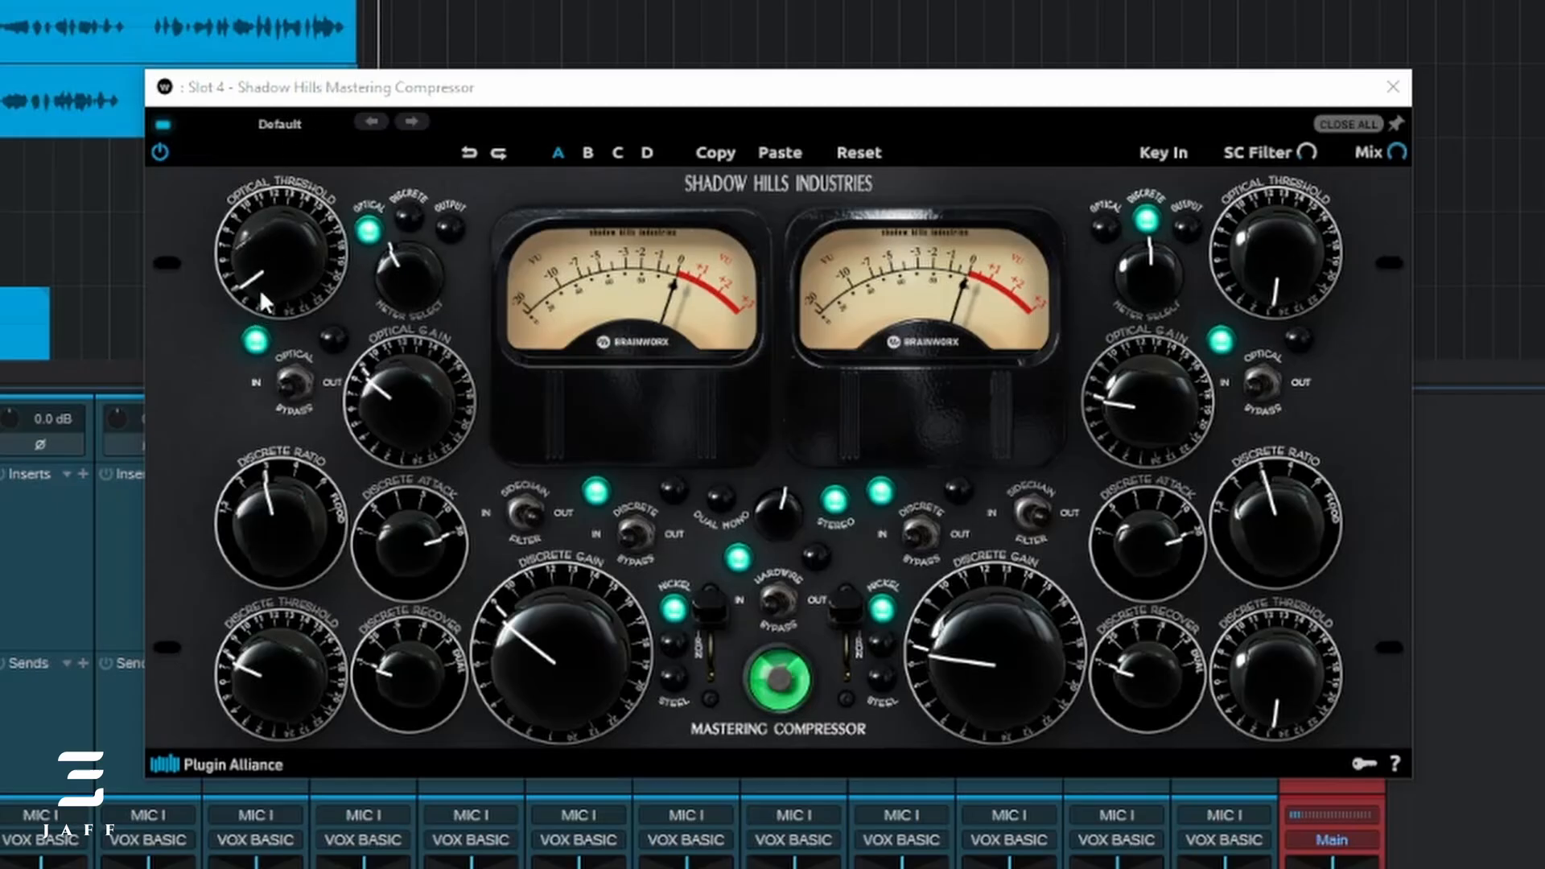
{"action": "left_click_drag", "start_coordinate": [259, 288], "coordinate": [263, 182]}
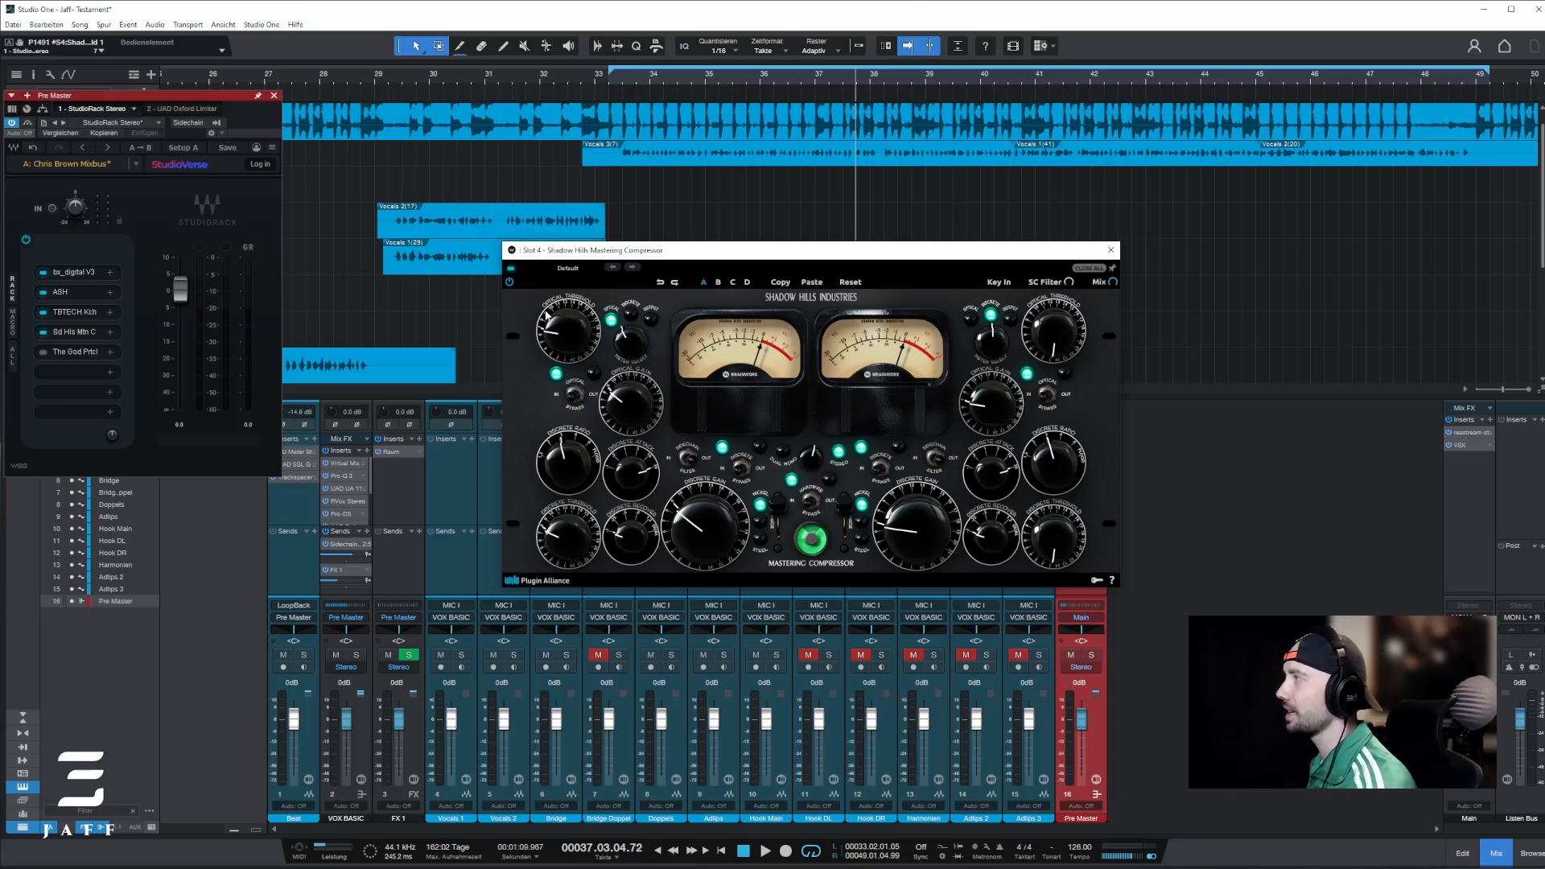
Step: Play the song from bar 33 to compare the mix with the Shadow Hills Mastering Compressor active and bypassed
{"action": "left_click", "coordinate": [607, 86]}
{"action": "key", "text": "space"}
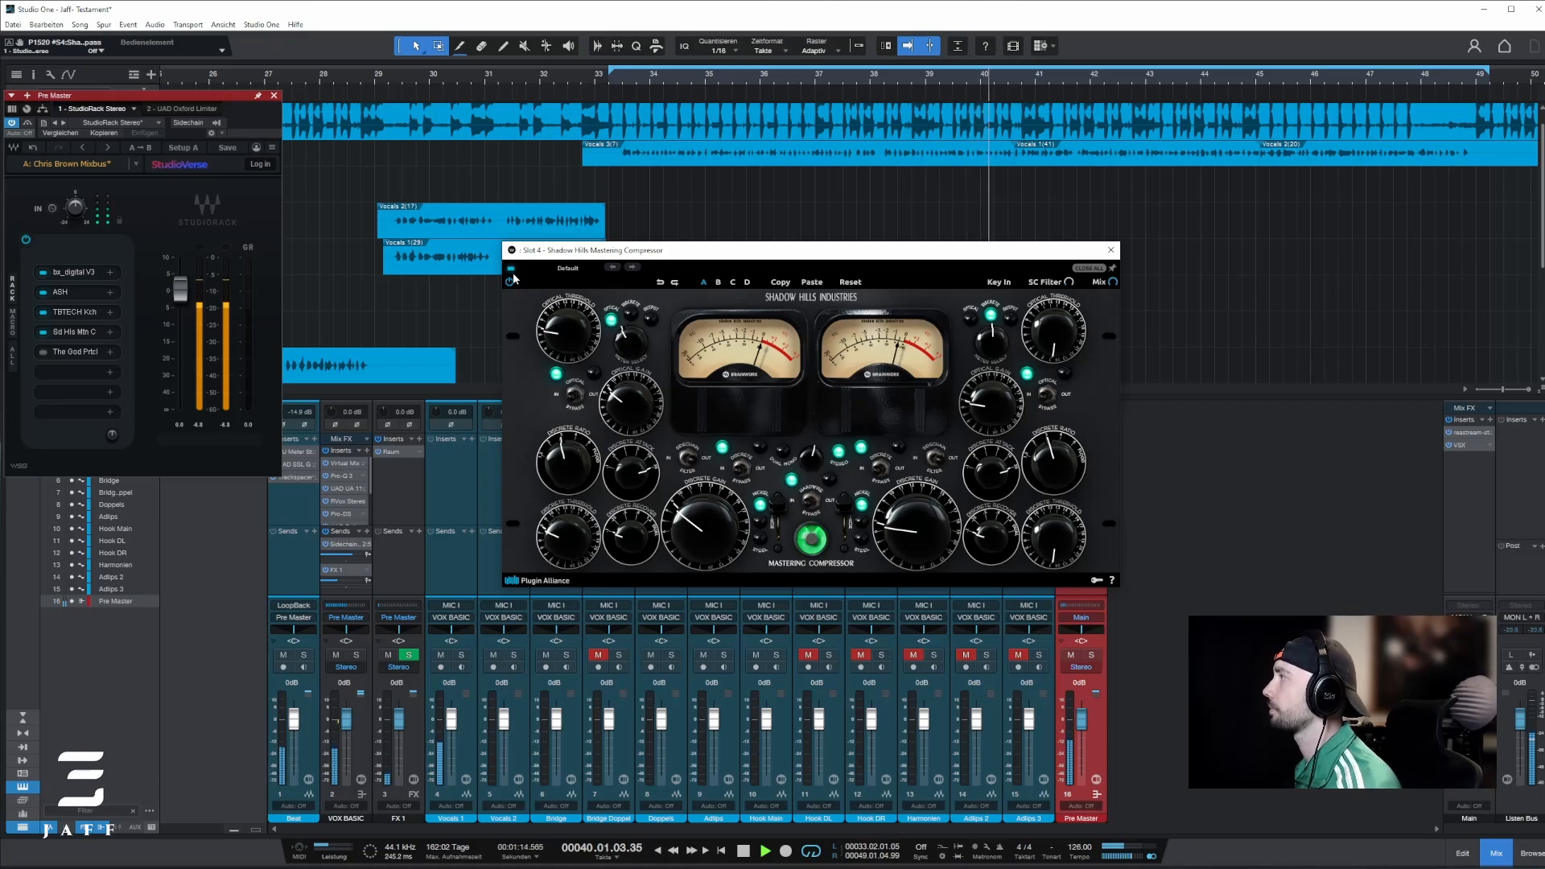
{"action": "key", "text": "space"}
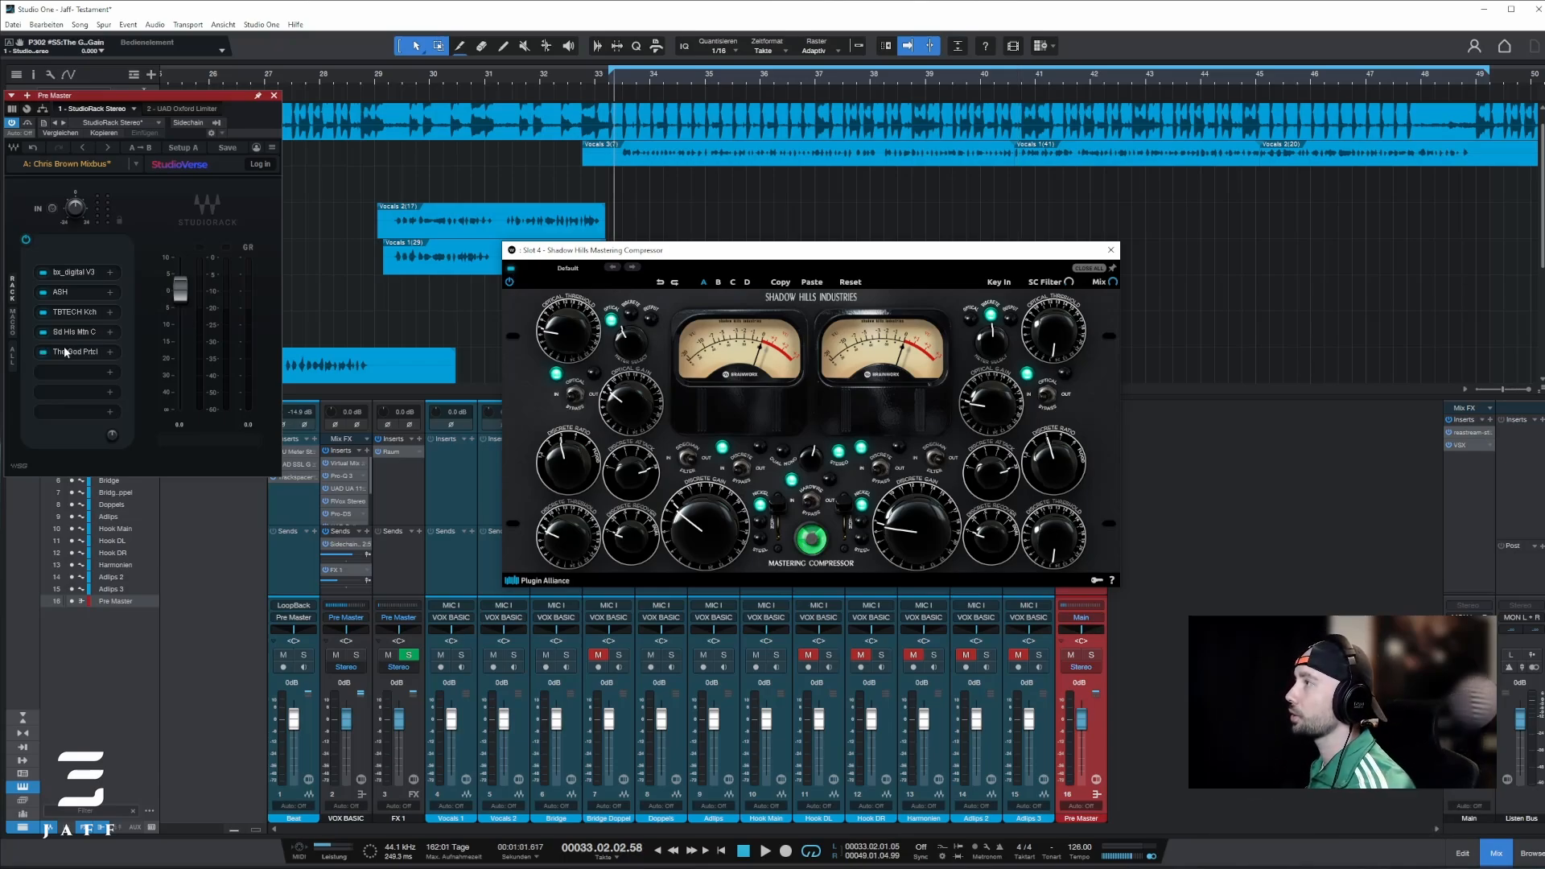
Step: Activate and open The God Particle in the Pre Master rack and compare the mix with it active and bypassed during playback
{"action": "left_click", "coordinate": [72, 353]}
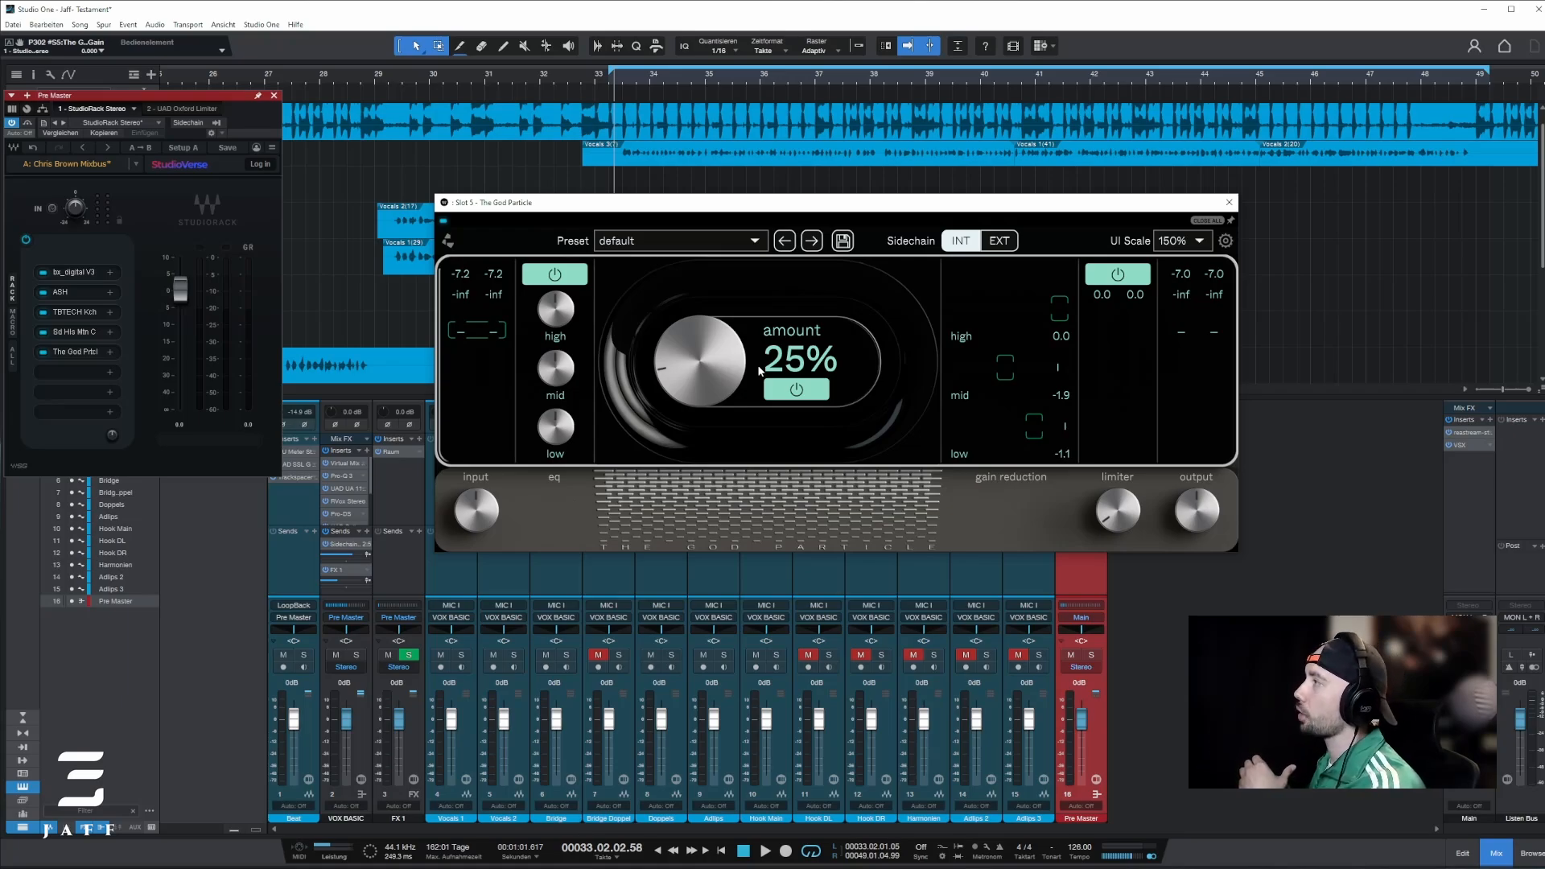
{"action": "mouse_move", "coordinate": [1111, 490]}
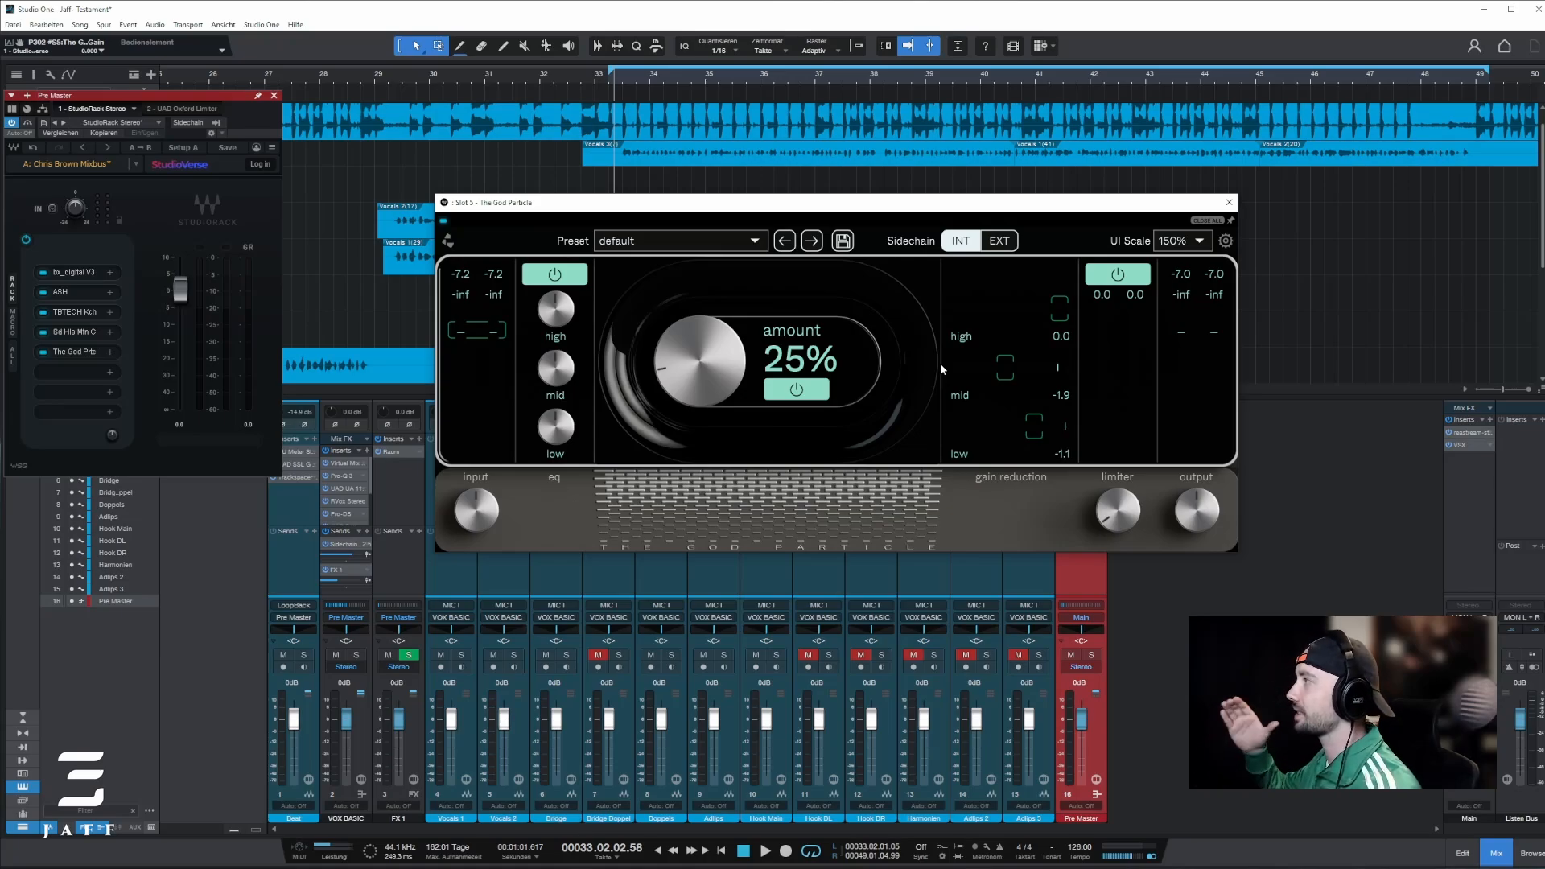
{"action": "key", "text": "space"}
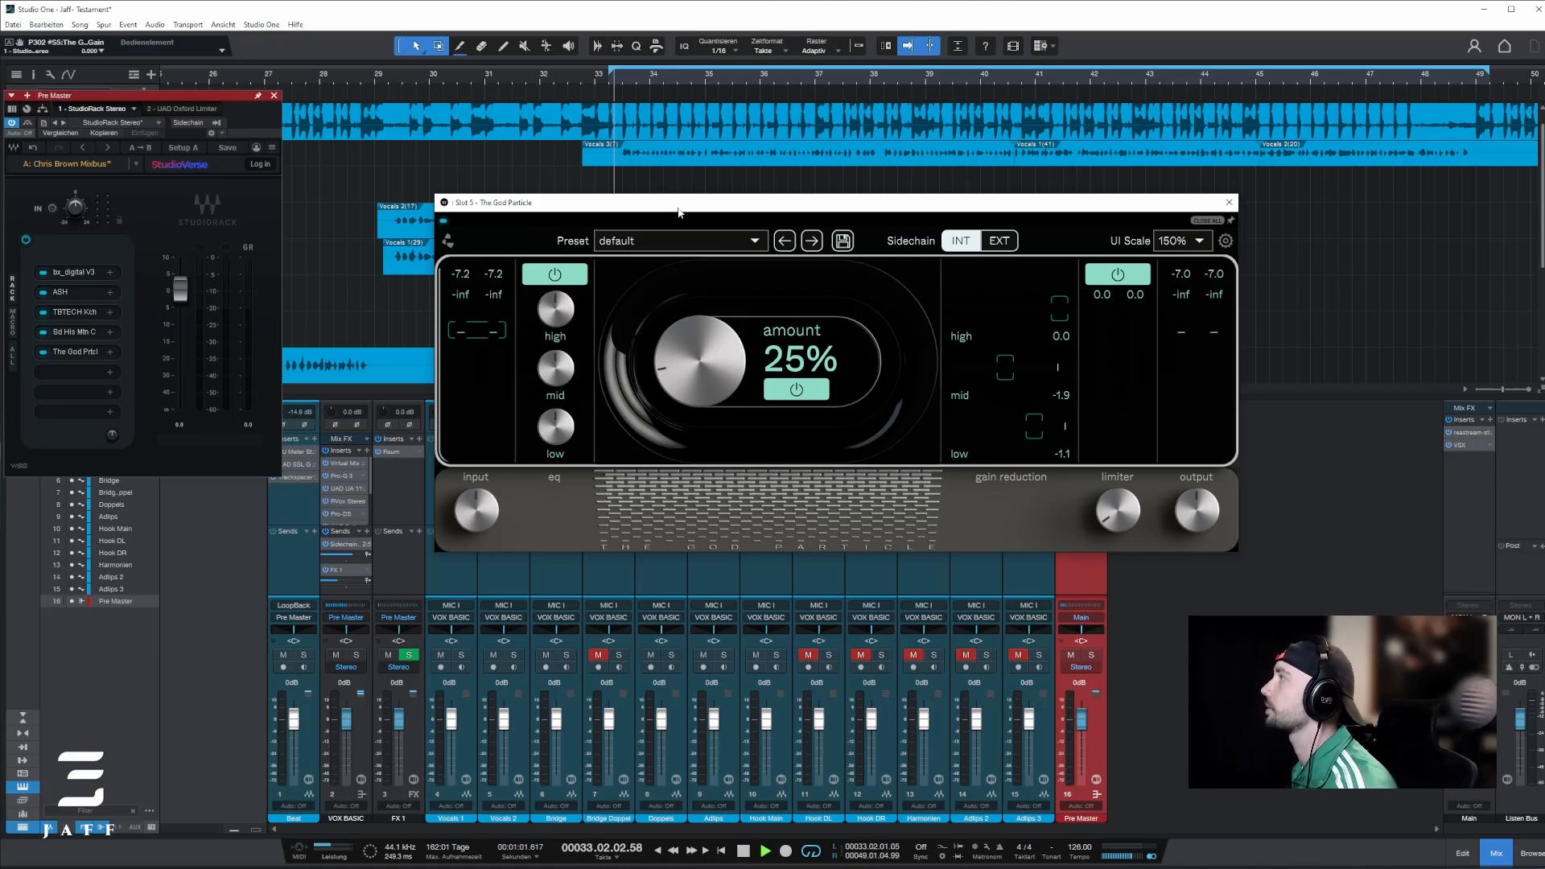
{"action": "left_click", "coordinate": [443, 222]}
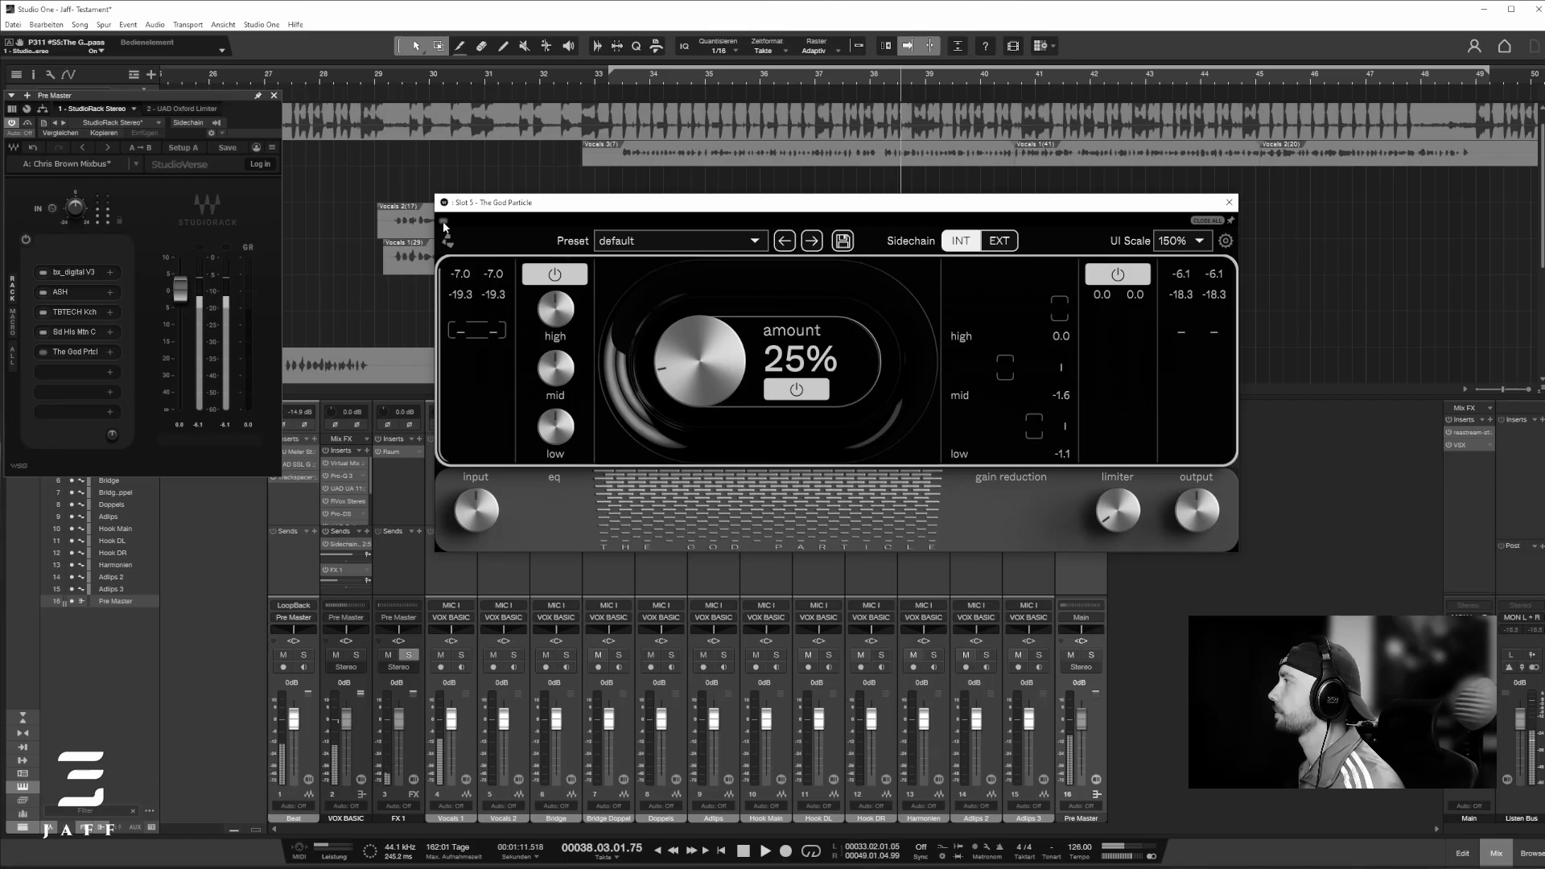
{"action": "left_click", "coordinate": [444, 222]}
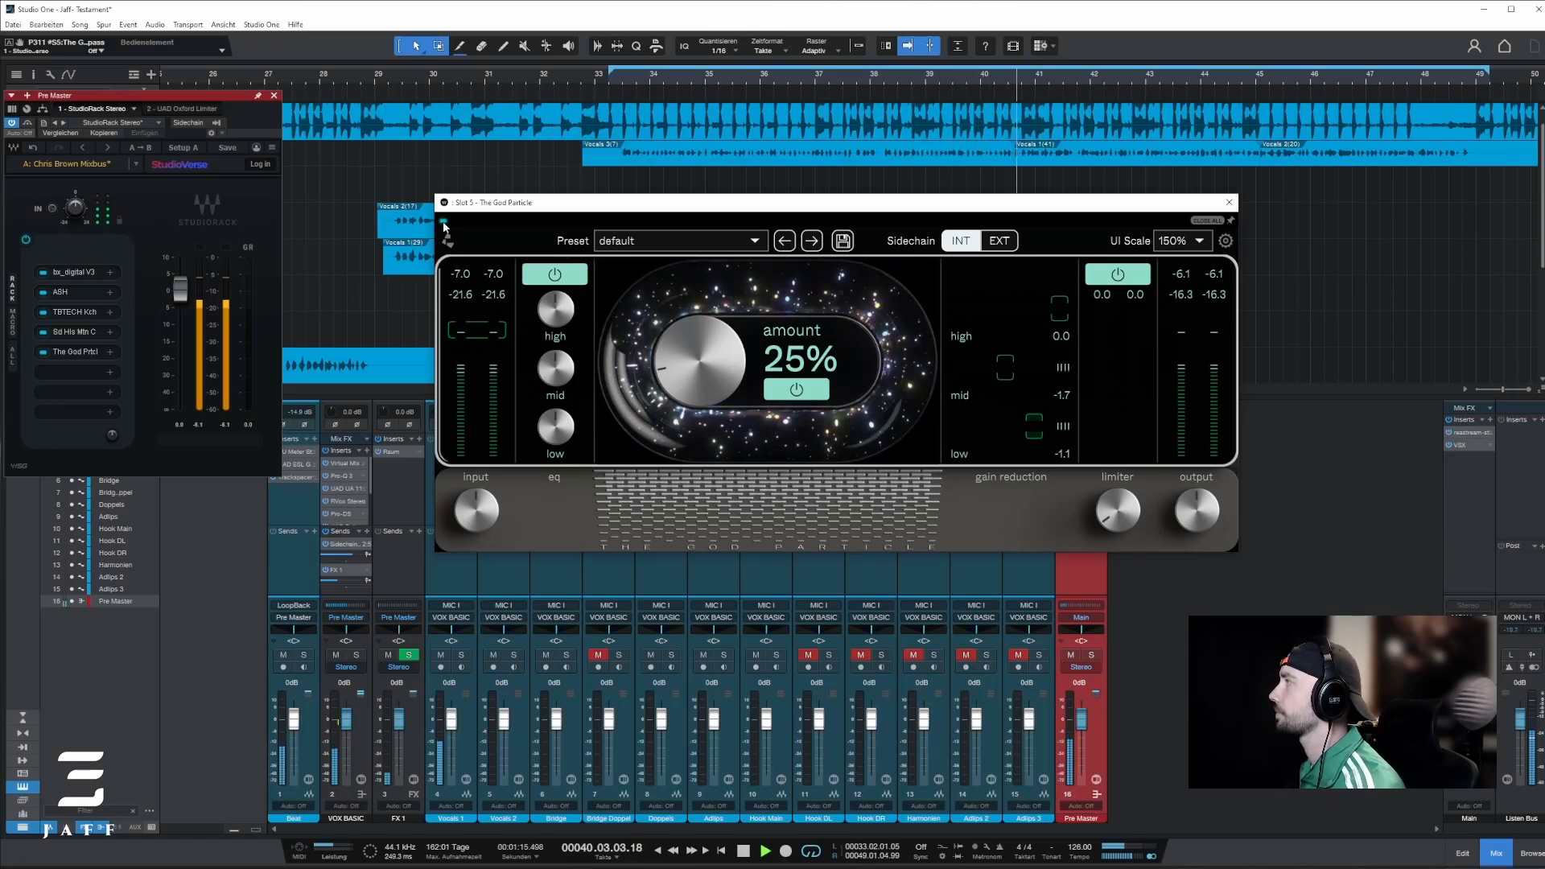
{"action": "key", "text": "space"}
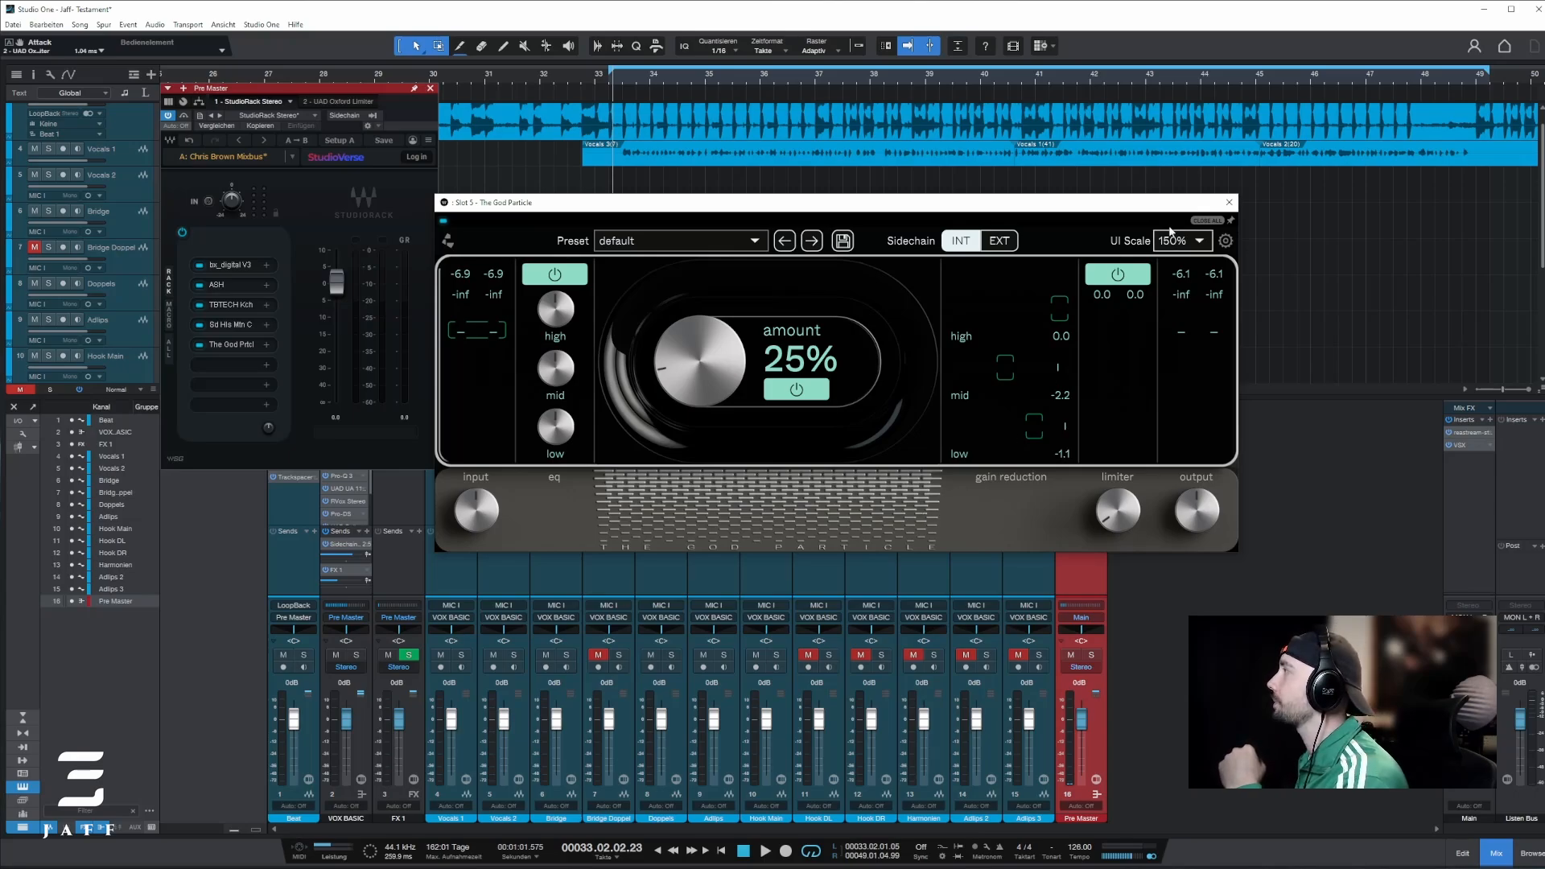
Step: Close The God Particle, open the UAD Oxford Limiter on Pre Master, and compare playback with the limiter active and bypassed
{"action": "left_click", "coordinate": [1229, 202]}
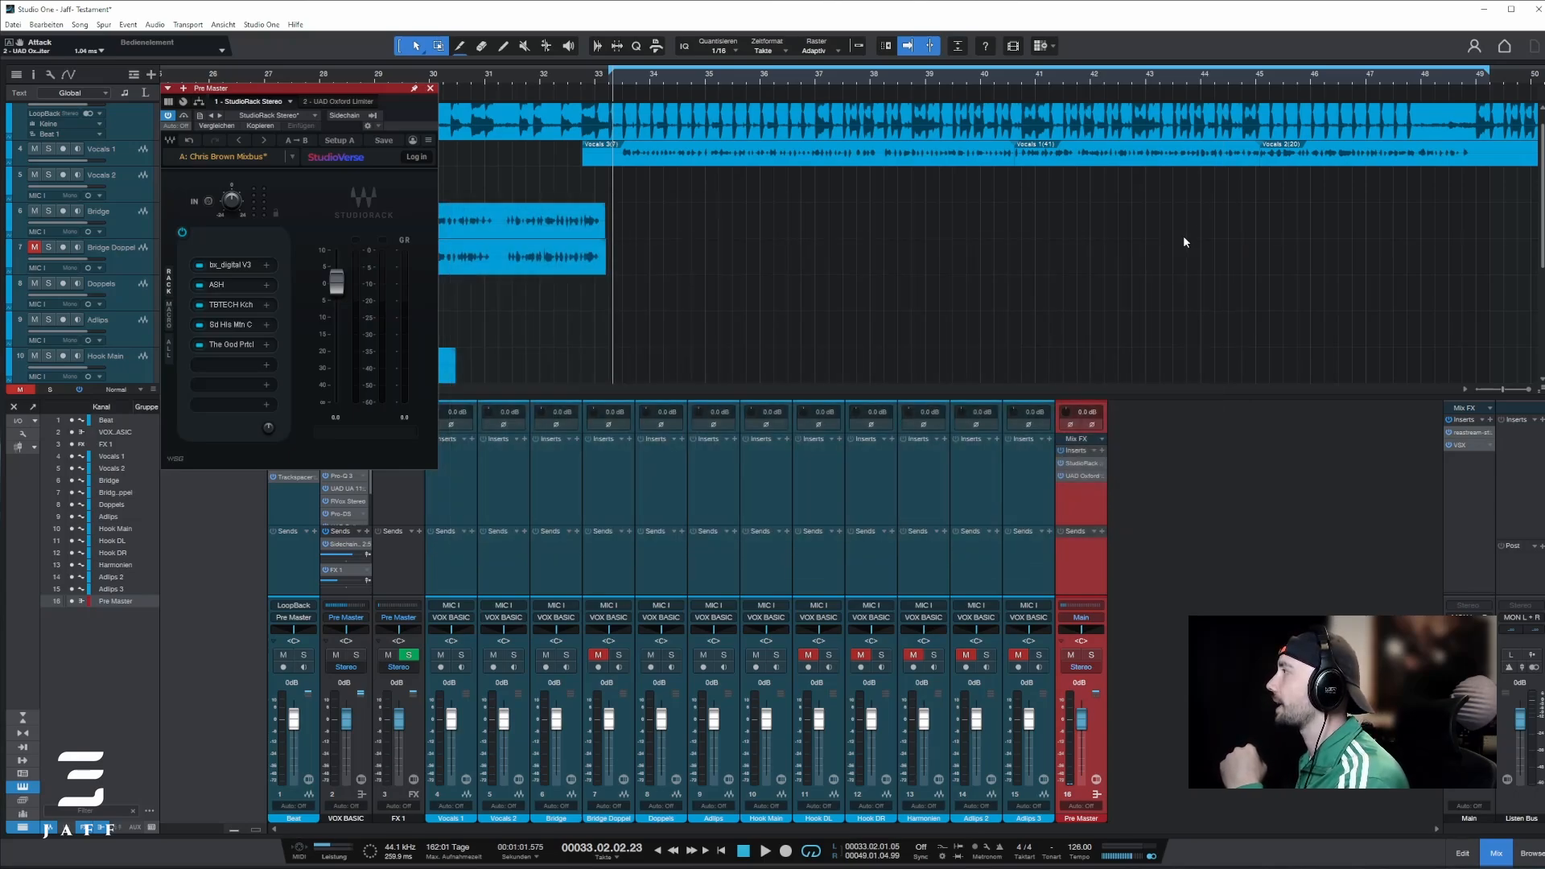
{"action": "left_click", "coordinate": [1083, 475]}
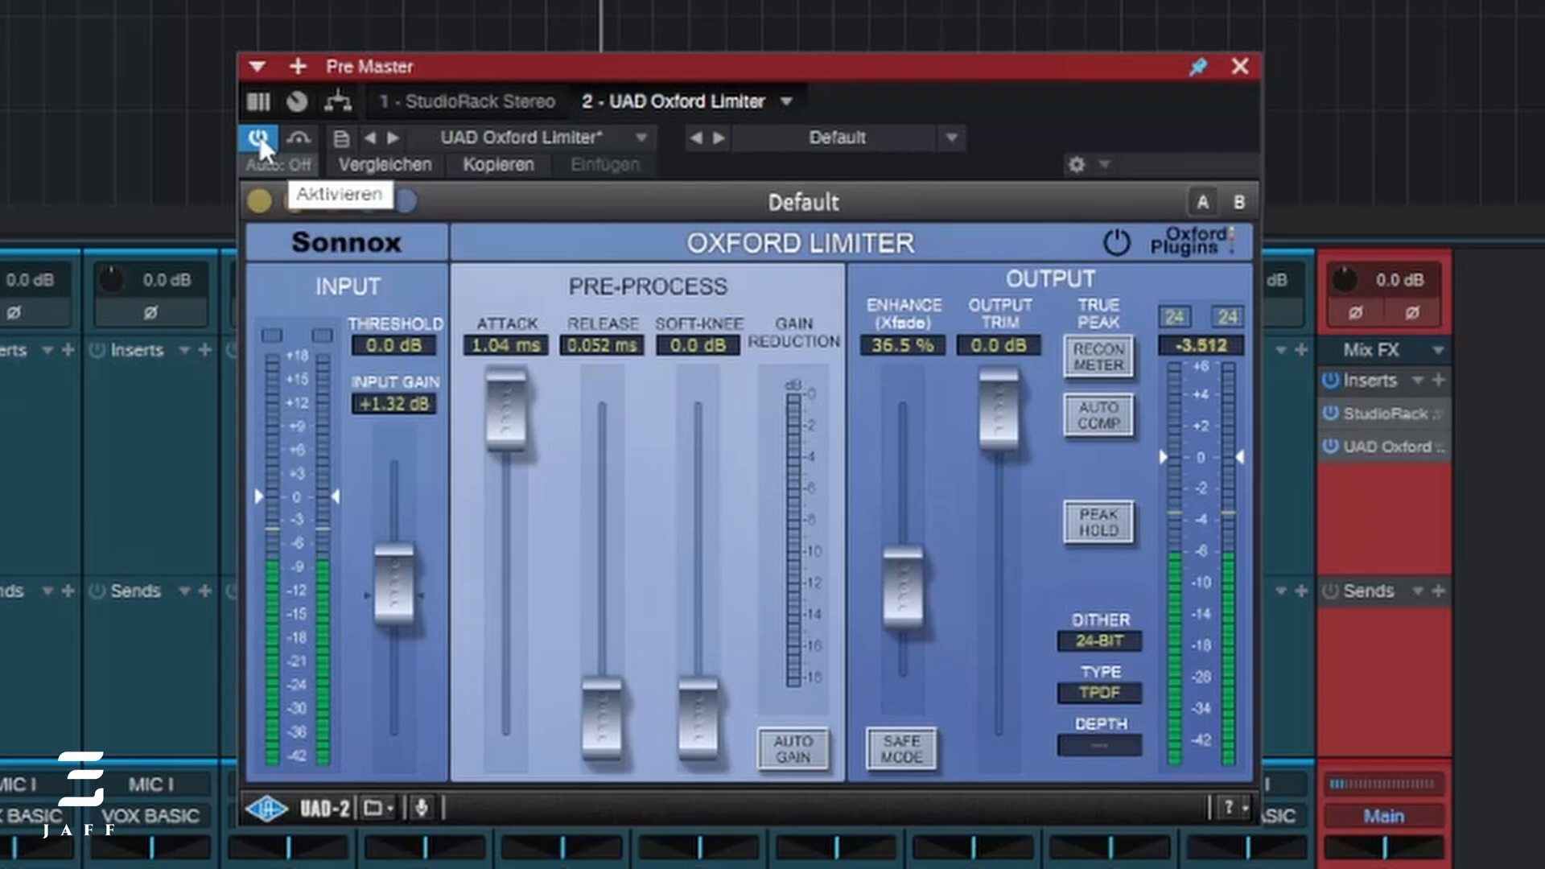
{"action": "left_click", "coordinate": [259, 135]}
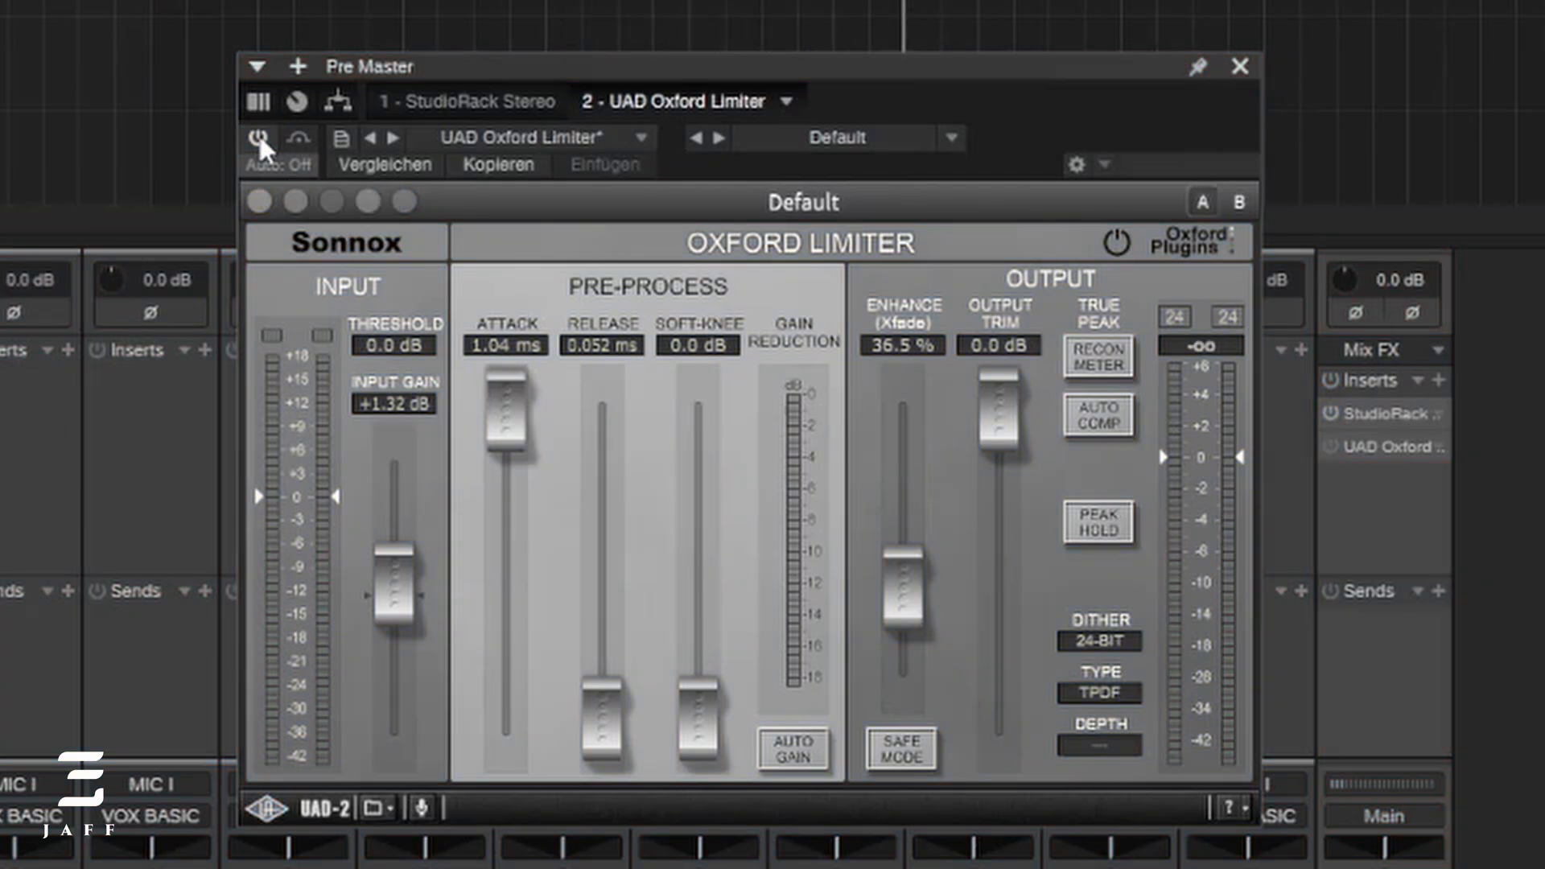
{"action": "left_click", "coordinate": [259, 137]}
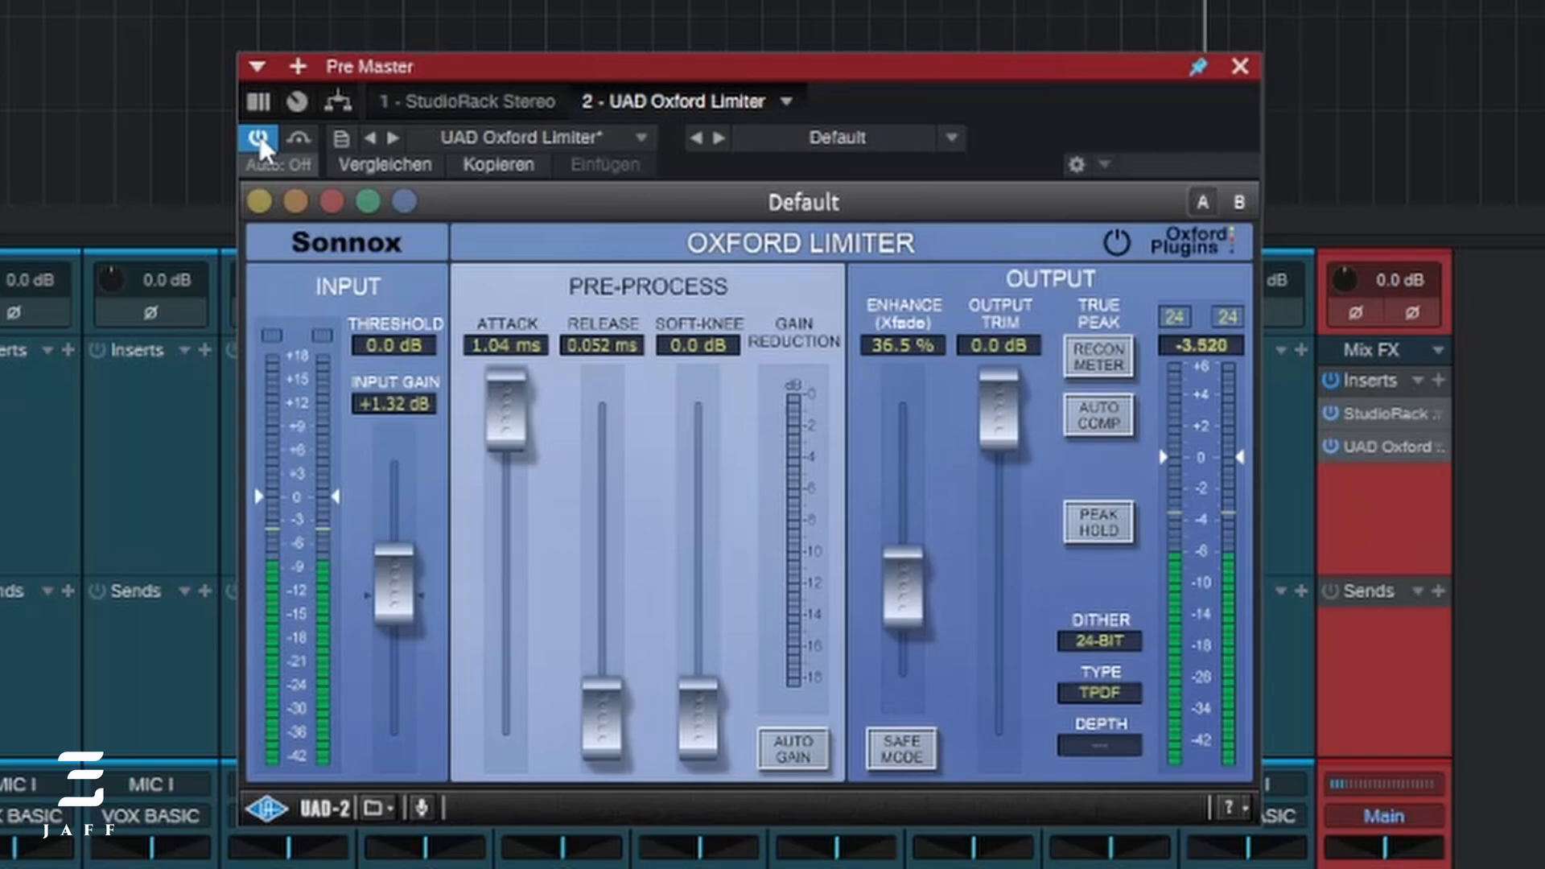
{"action": "left_click", "coordinate": [259, 137]}
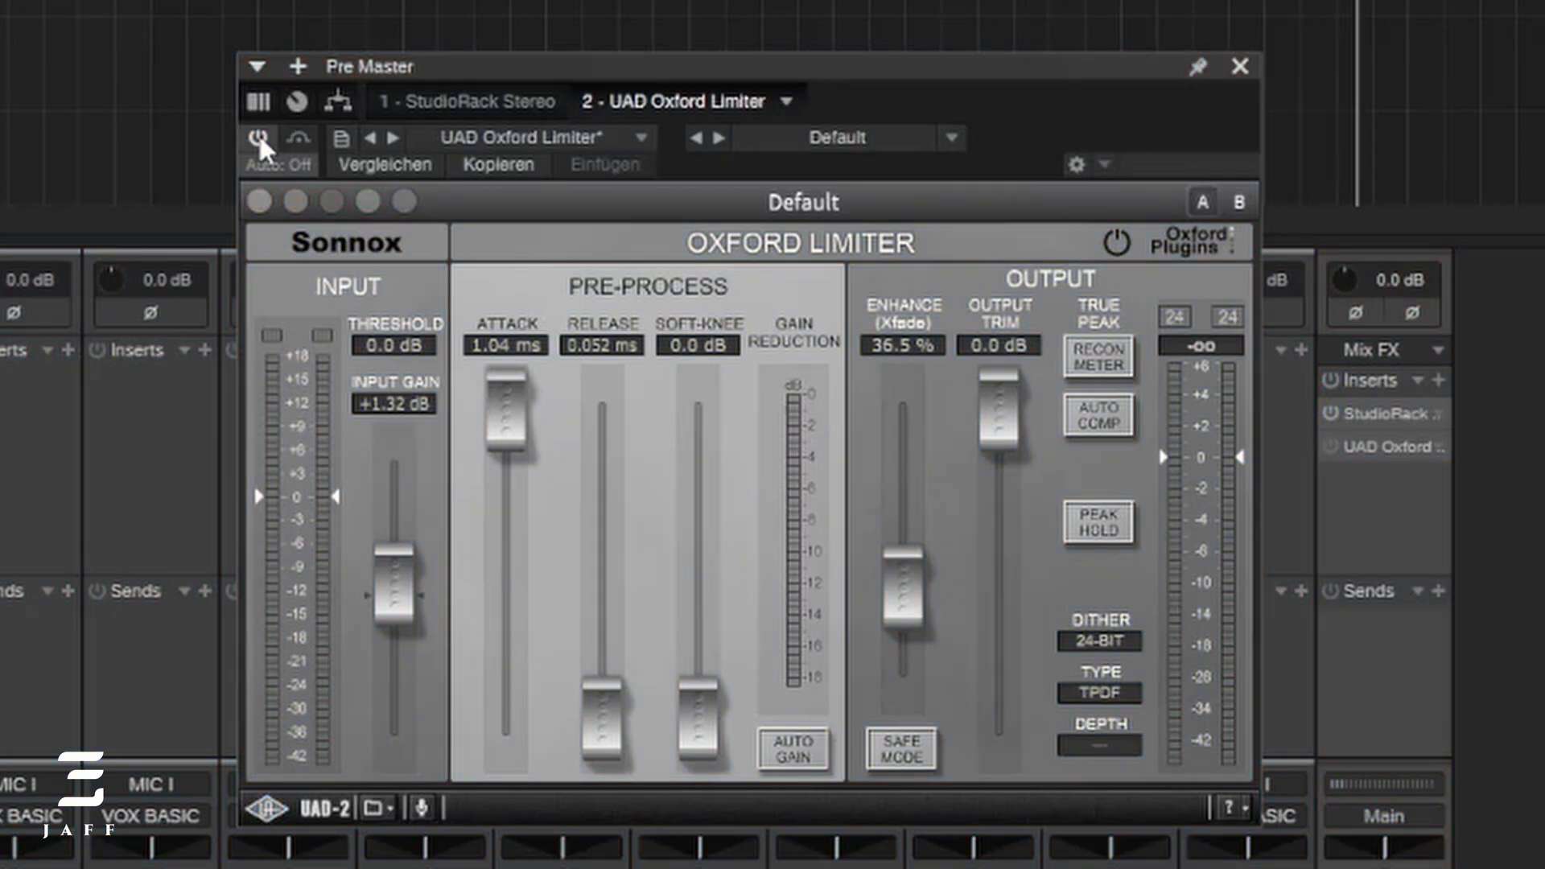
{"action": "left_click", "coordinate": [258, 134]}
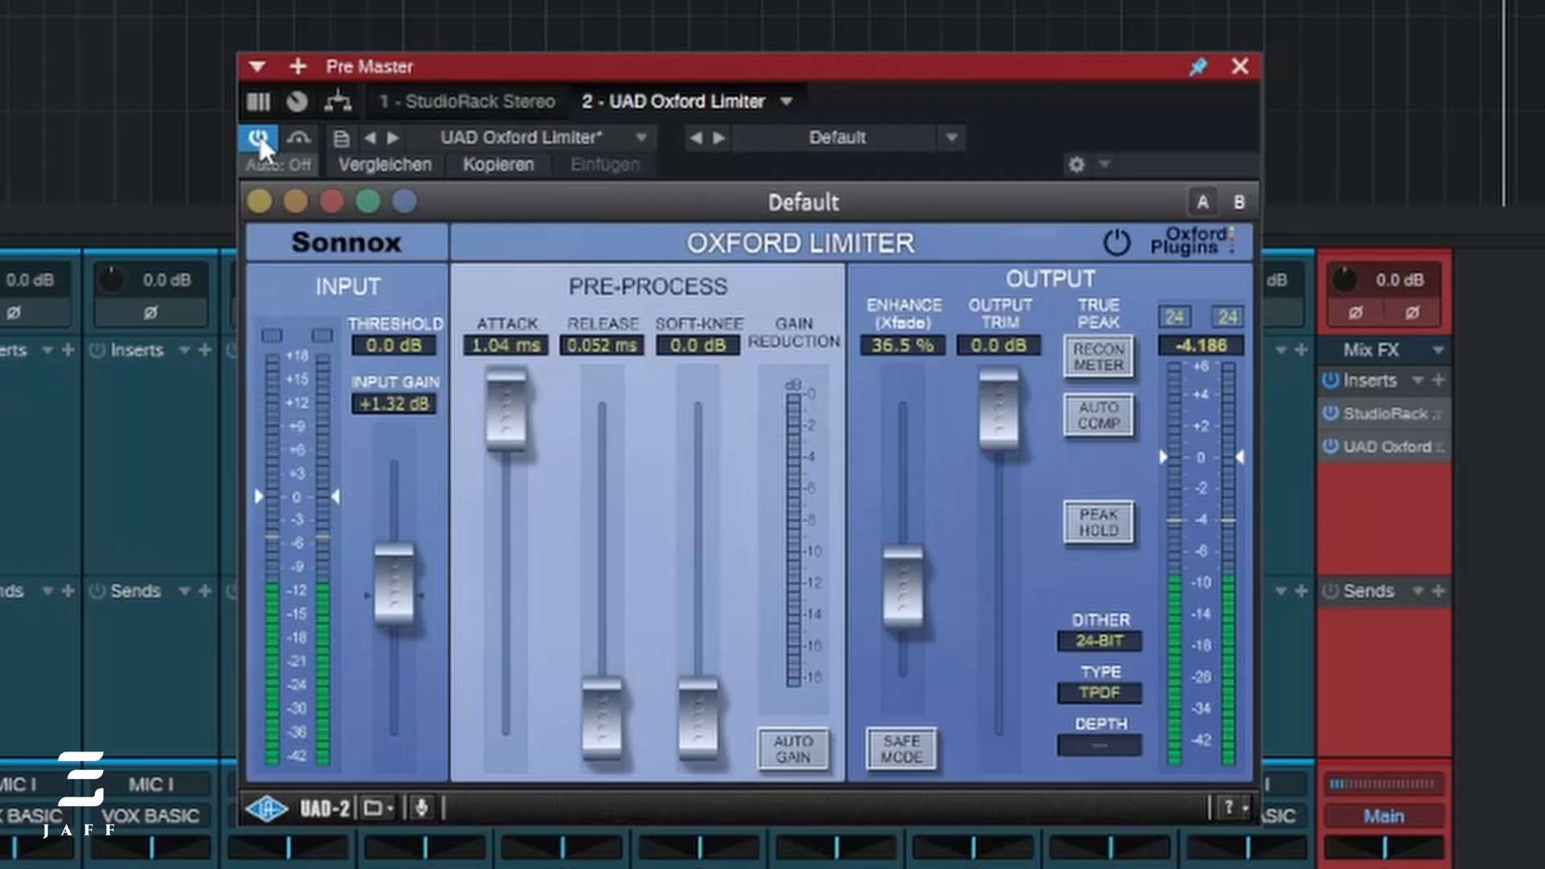